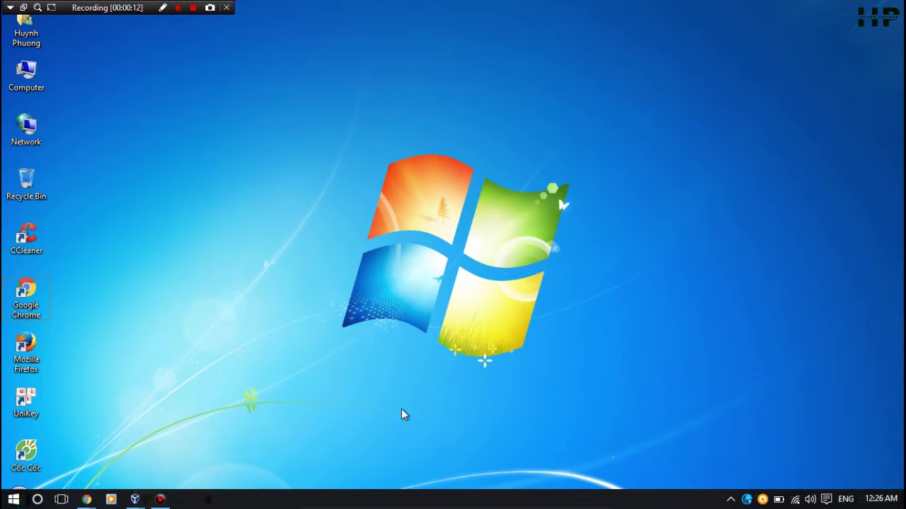
# Open the presenter's YouTube channel page in Chrome and minimize the browser after viewing it
pyautogui.click(144, 501)
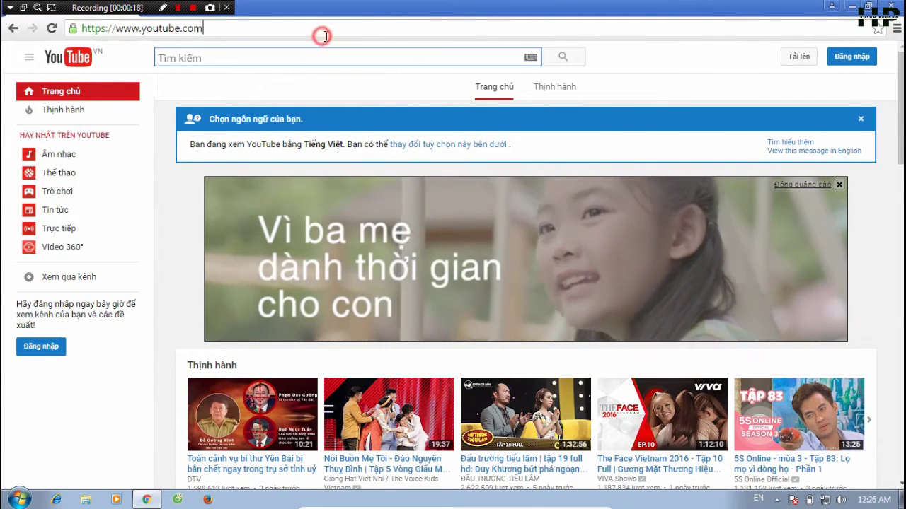
pyautogui.click(334, 30)
pyautogui.click(339, 35)
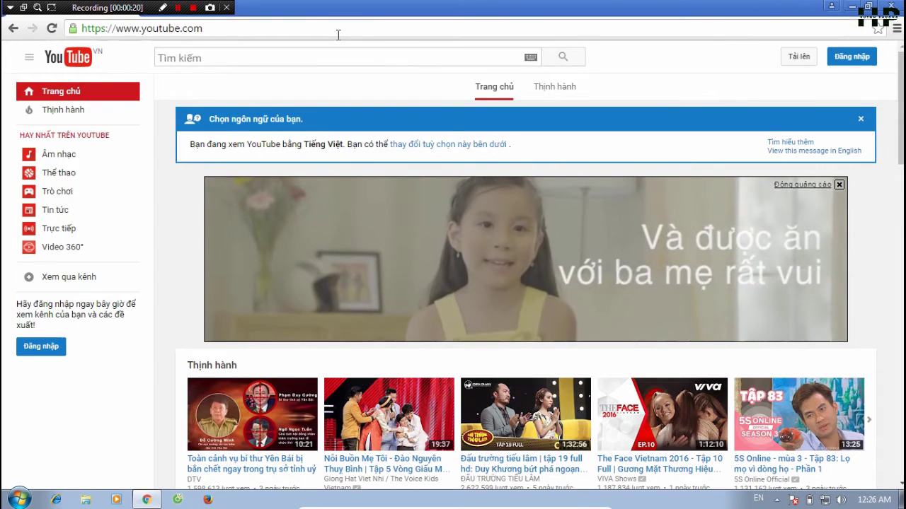
pyautogui.write('/huynhph')
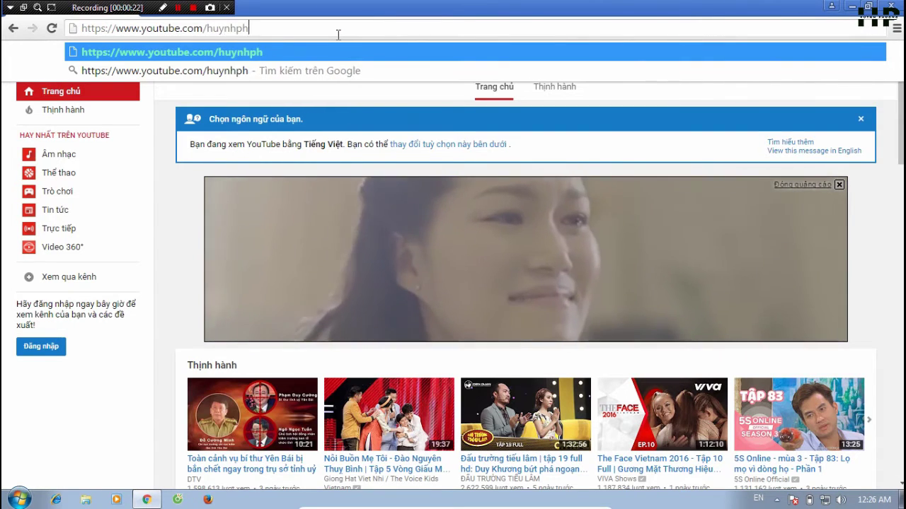
pyautogui.write('uonggoo')
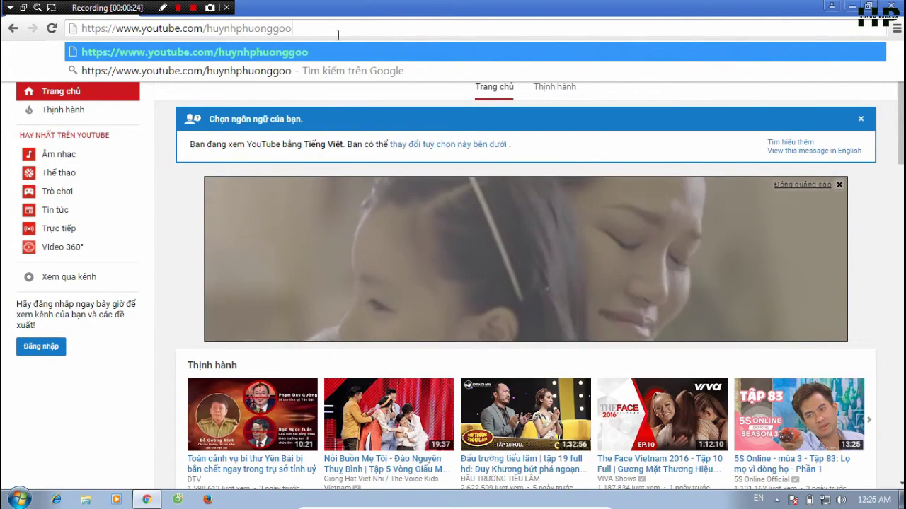
pyautogui.press('Return')
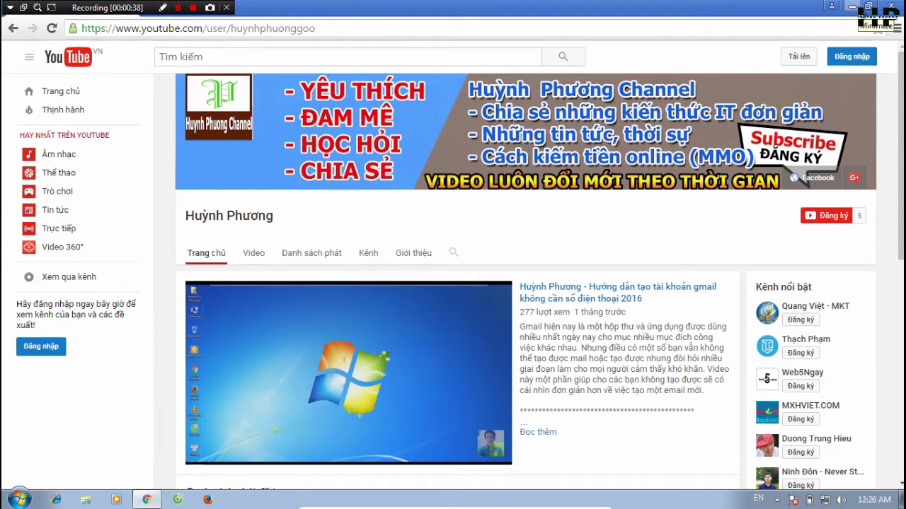
pyautogui.click(853, 7)
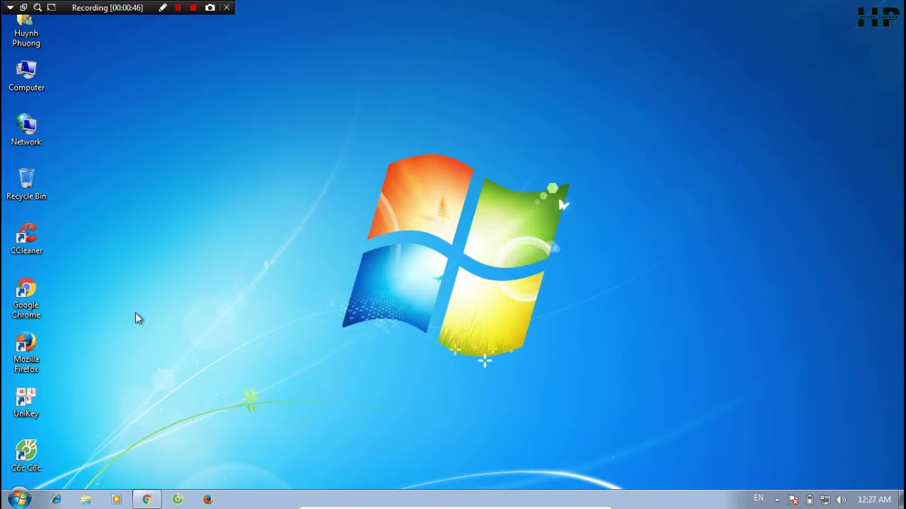
pyautogui.rightClick(409, 169)
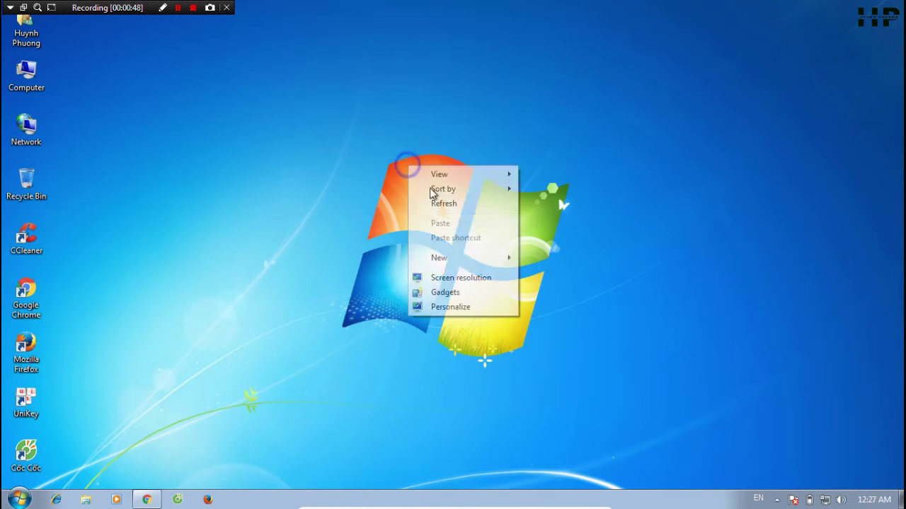
pyautogui.click(435, 201)
pyautogui.rightClick(329, 184)
pyautogui.click(389, 208)
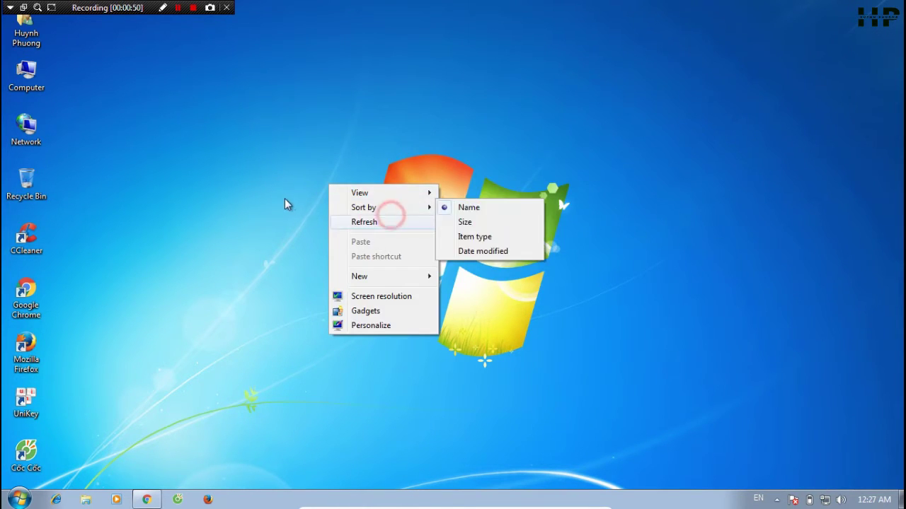
pyautogui.rightClick(286, 192)
pyautogui.click(336, 235)
pyautogui.rightClick(285, 186)
pyautogui.click(336, 224)
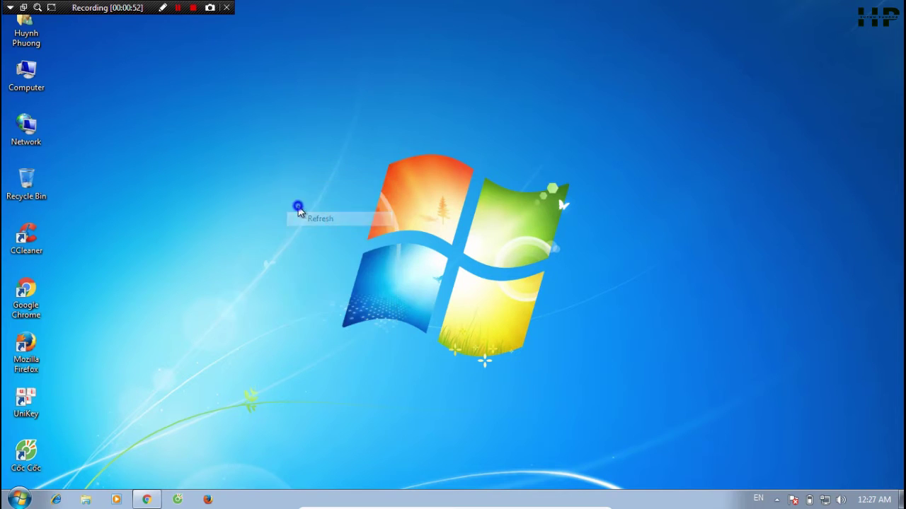
pyautogui.rightClick(298, 206)
pyautogui.click(328, 241)
# Append -p to the target of the Mozilla Firefox desktop shortcut and save the change with administrator permission
pyautogui.click(26, 350)
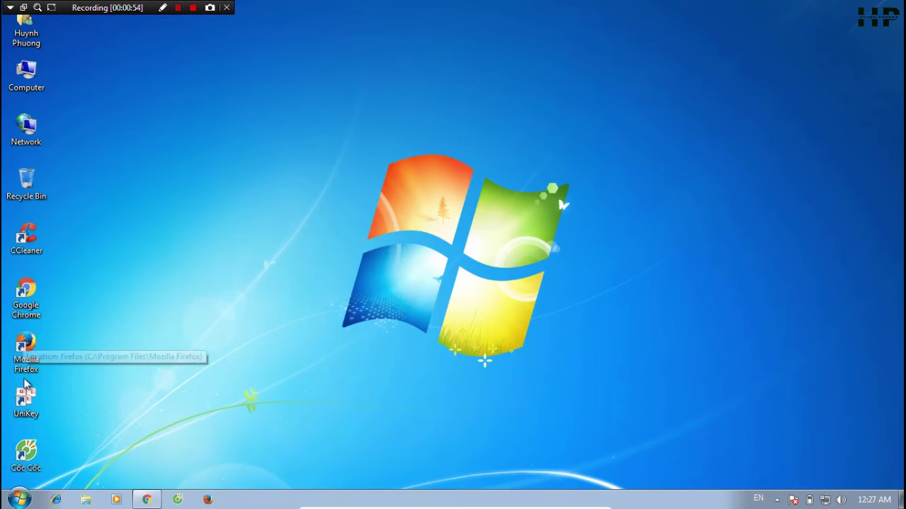
pyautogui.click(26, 360)
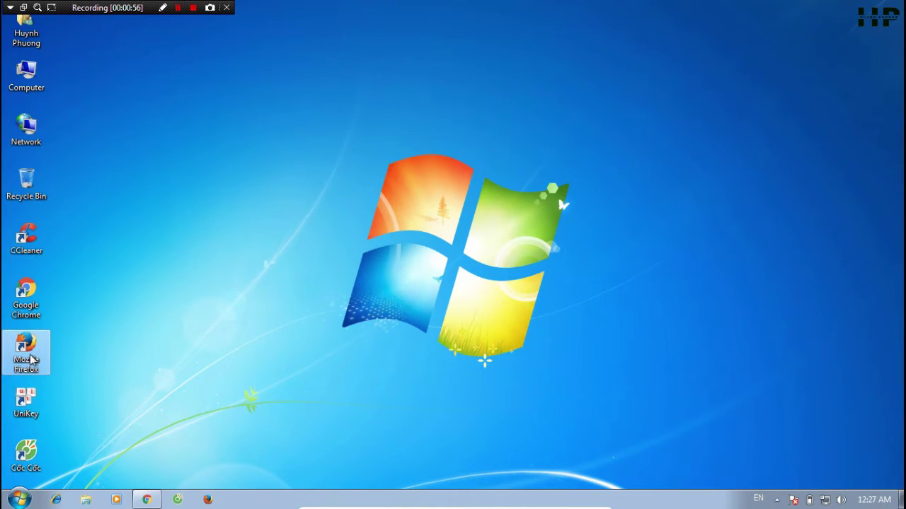
pyautogui.rightClick(31, 359)
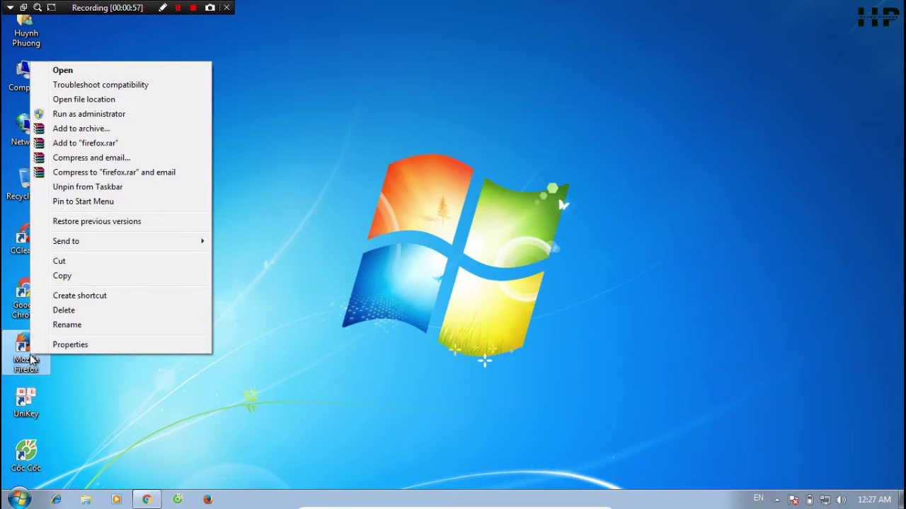
pyautogui.click(92, 346)
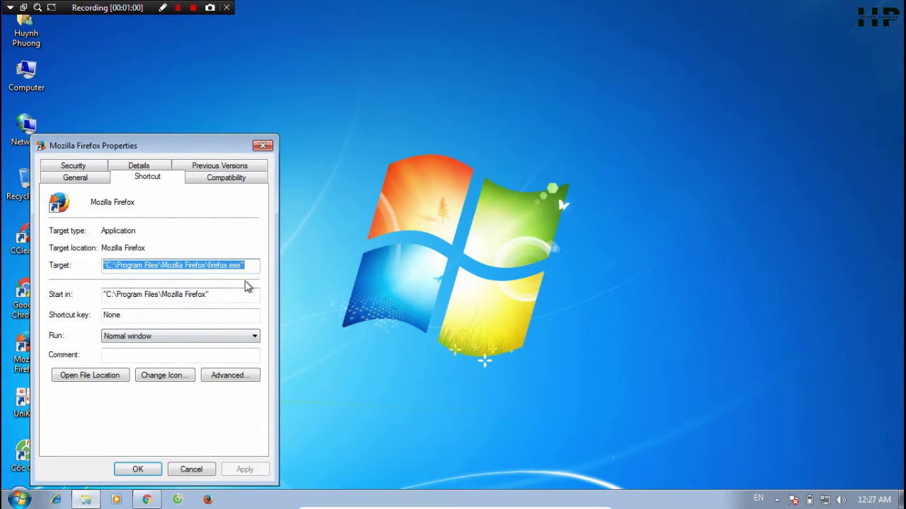
pyautogui.click(253, 264)
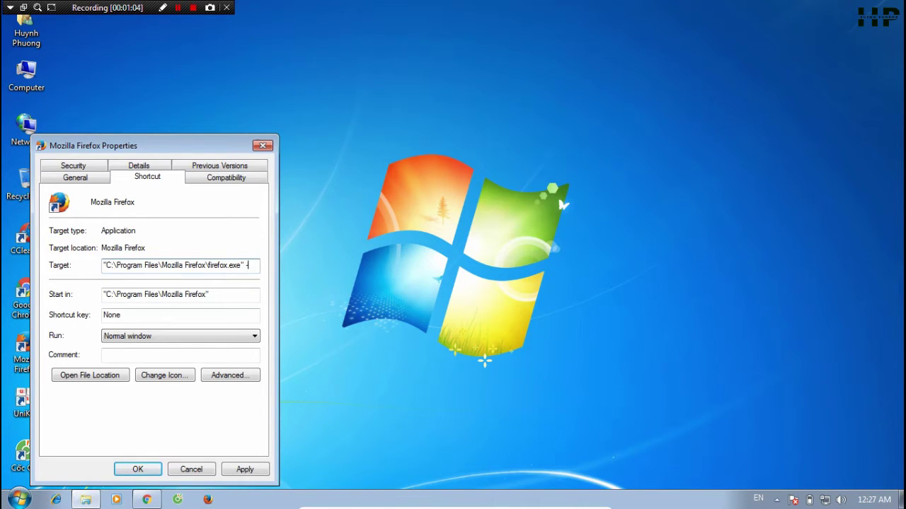
pyautogui.click(240, 471)
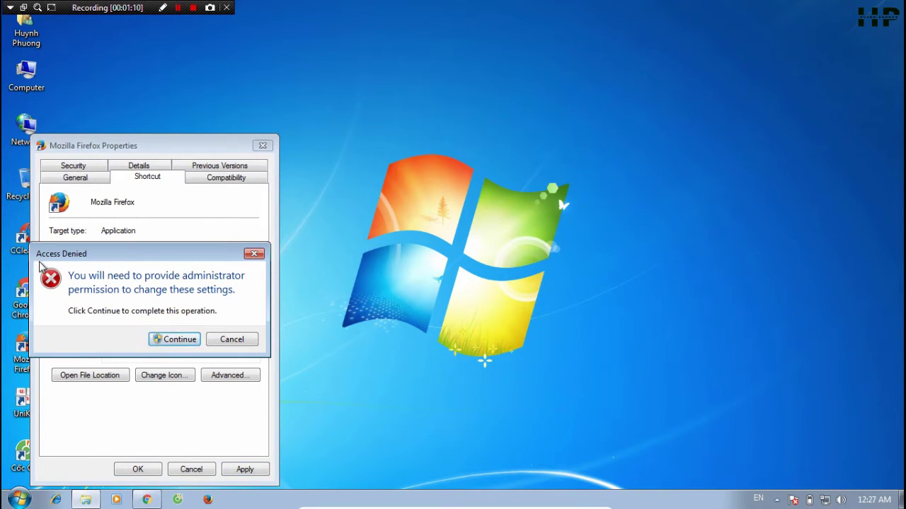
pyautogui.click(180, 341)
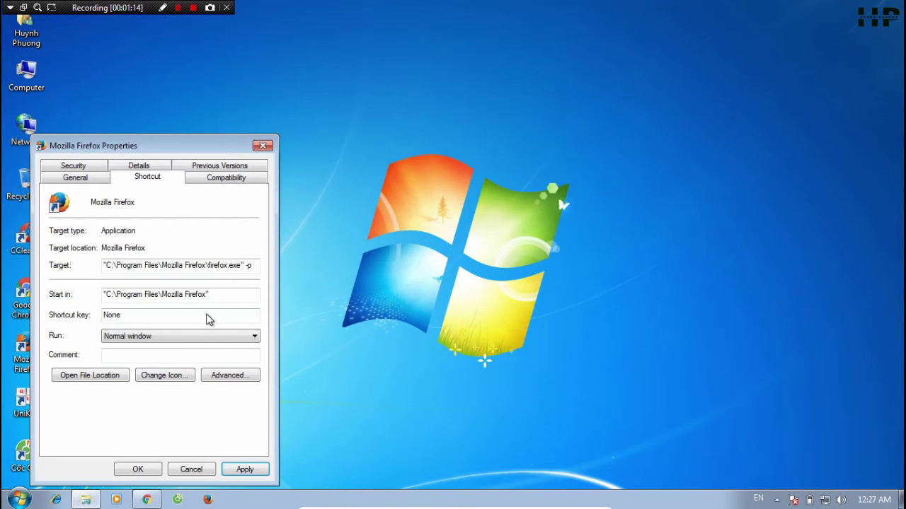
pyautogui.click(243, 469)
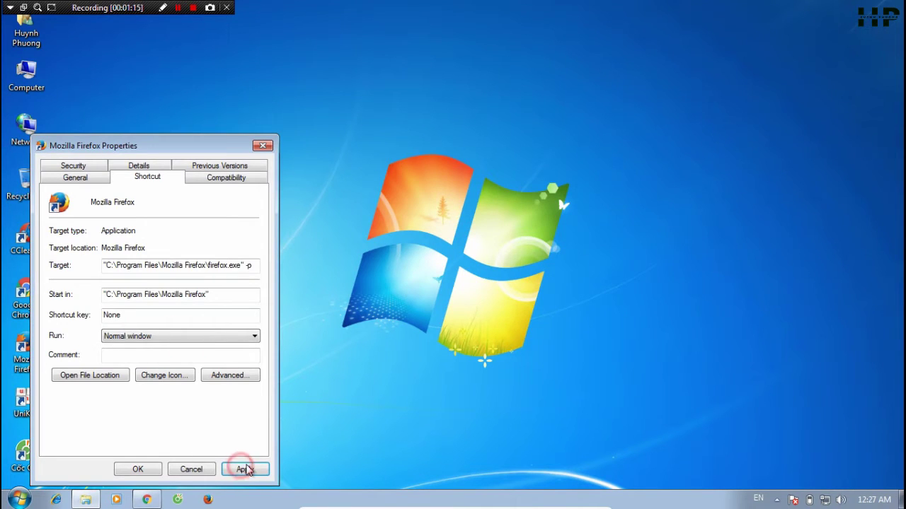
pyautogui.click(140, 470)
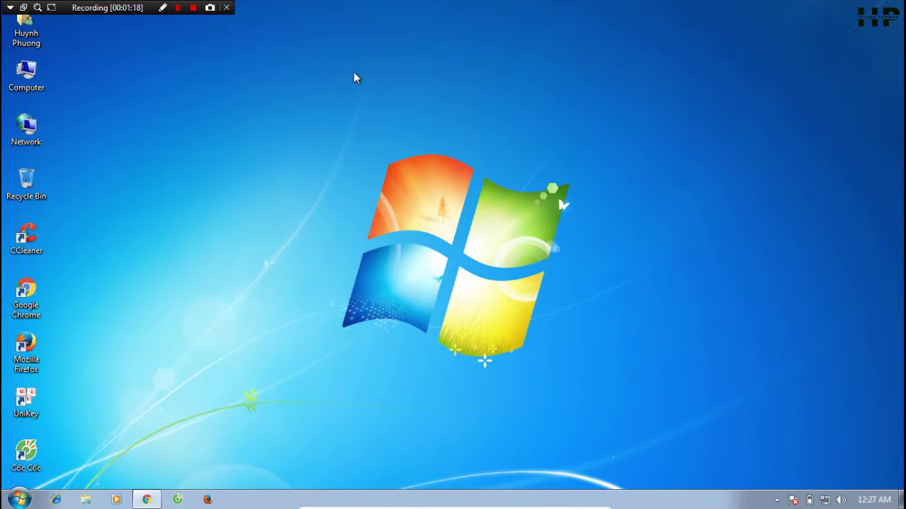
pyautogui.rightClick(353, 72)
pyautogui.click(396, 109)
pyautogui.rightClick(314, 193)
pyautogui.click(324, 232)
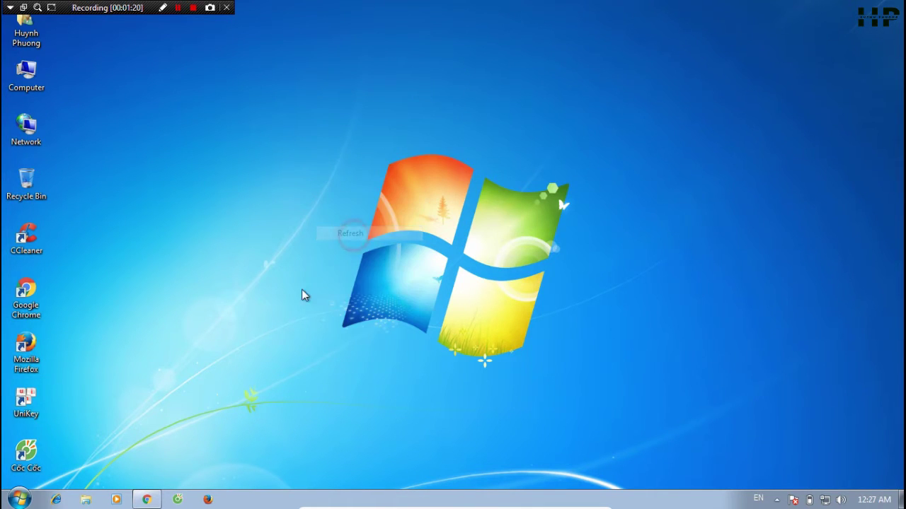
# Open the Environment Variables dialog from the computer's advanced system settings
pyautogui.rightClick(28, 75)
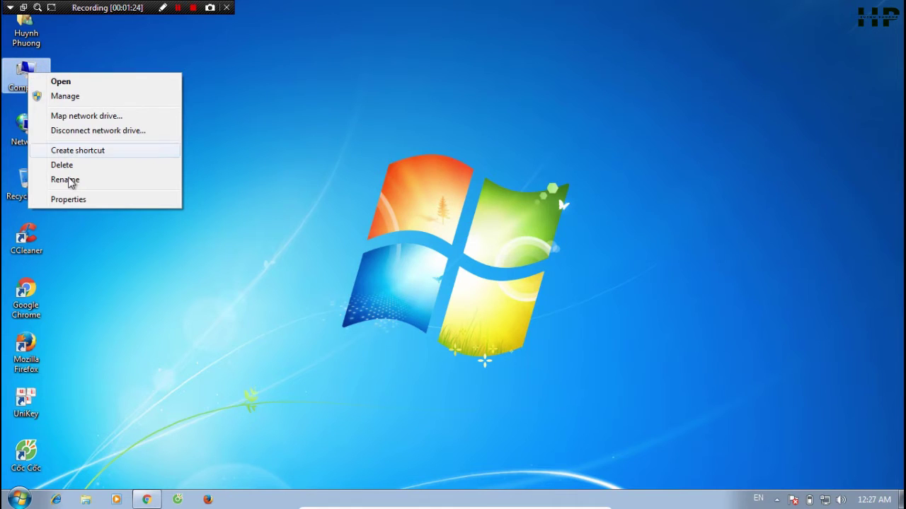
pyautogui.click(84, 201)
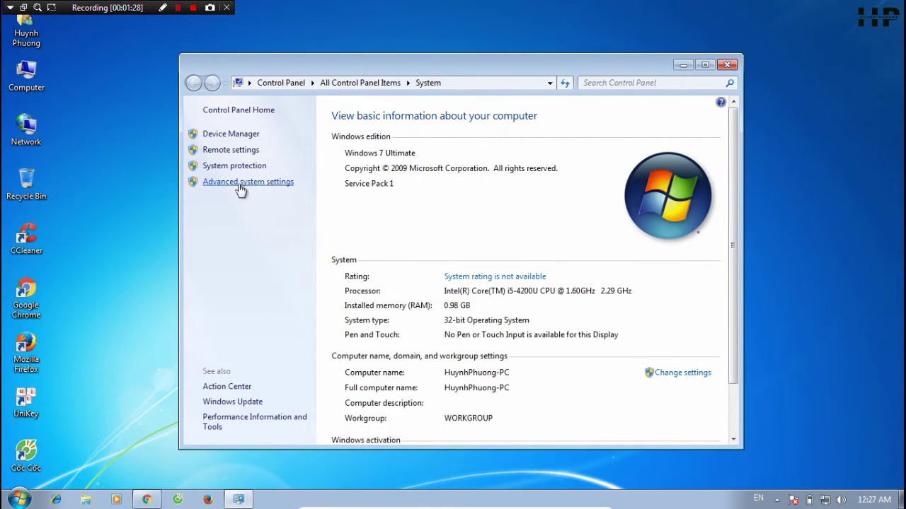
pyautogui.click(267, 183)
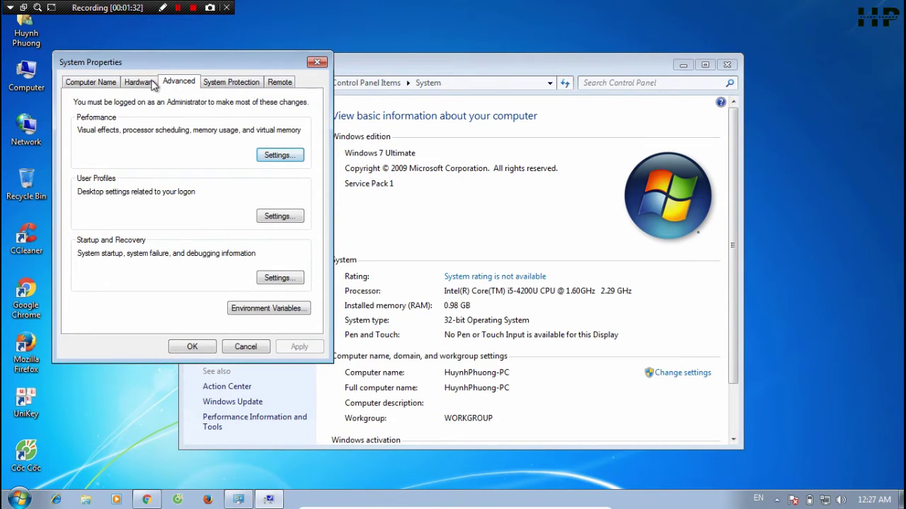
pyautogui.click(264, 315)
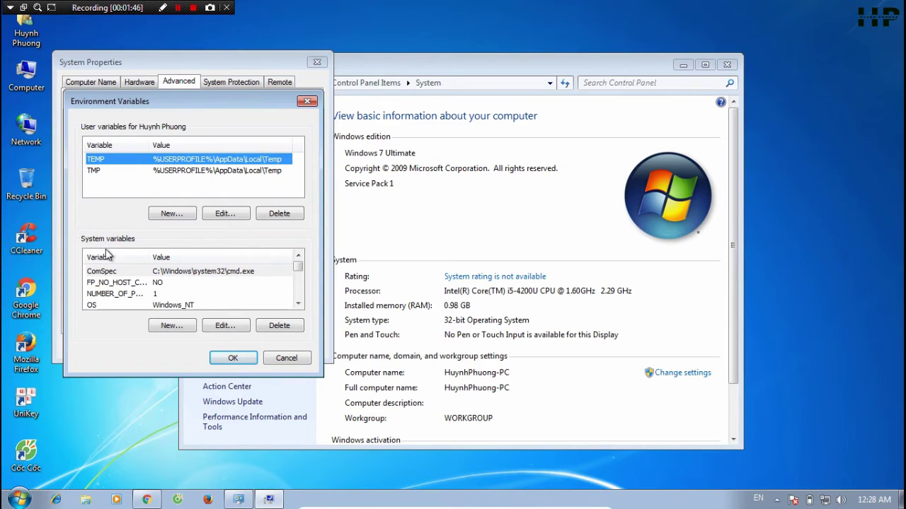
# Create a system variable MOZ_NO_REMOTE with value 1, confirm the settings and close the System window
pyautogui.click(178, 330)
pyautogui.click(222, 162)
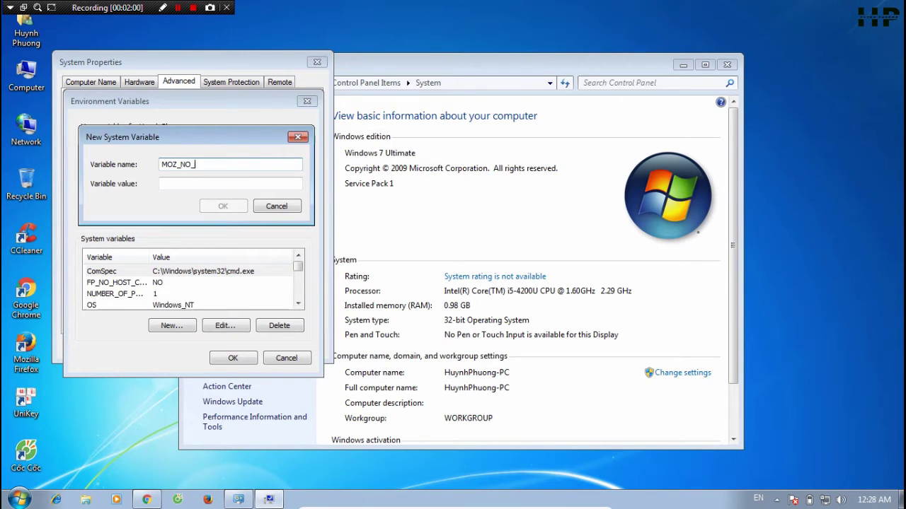
pyautogui.press('BackSpace')
pyautogui.click(204, 184)
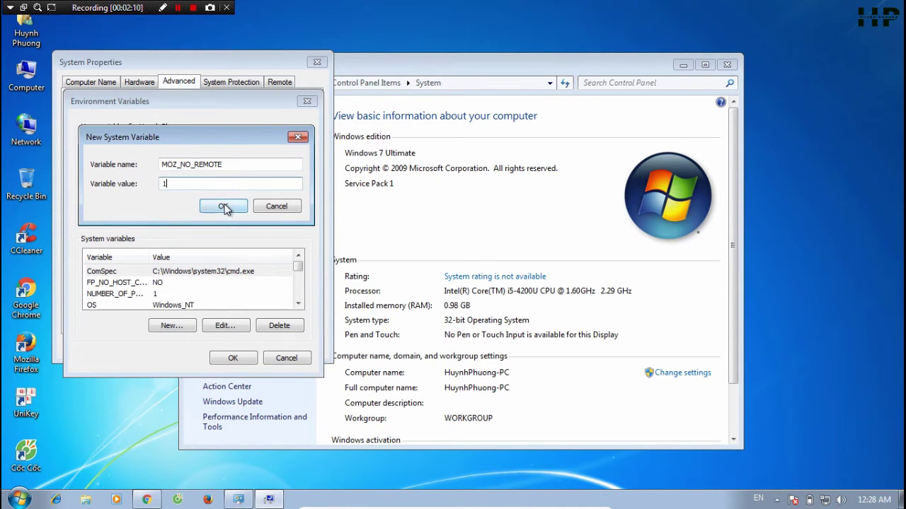
pyautogui.click(223, 206)
pyautogui.click(232, 359)
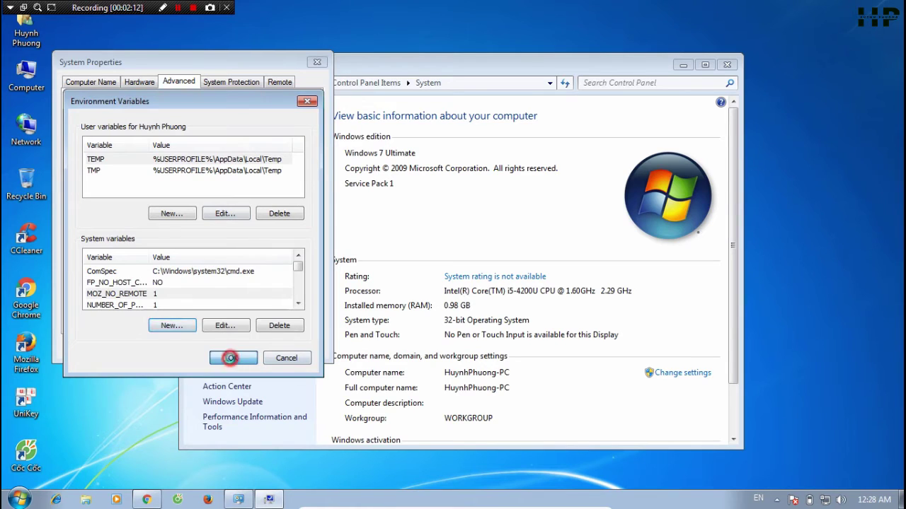
pyautogui.click(205, 348)
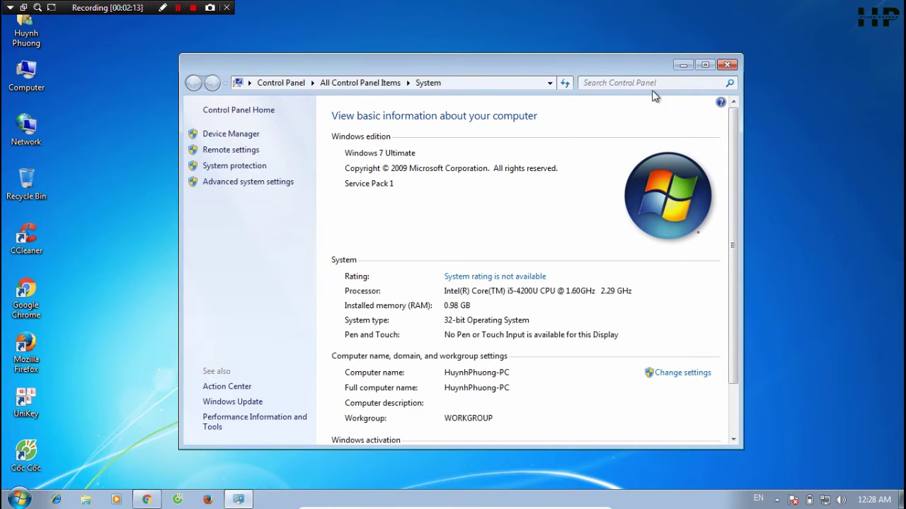
pyautogui.click(727, 64)
pyautogui.rightClick(422, 221)
pyautogui.click(455, 257)
pyautogui.rightClick(332, 250)
pyautogui.click(384, 291)
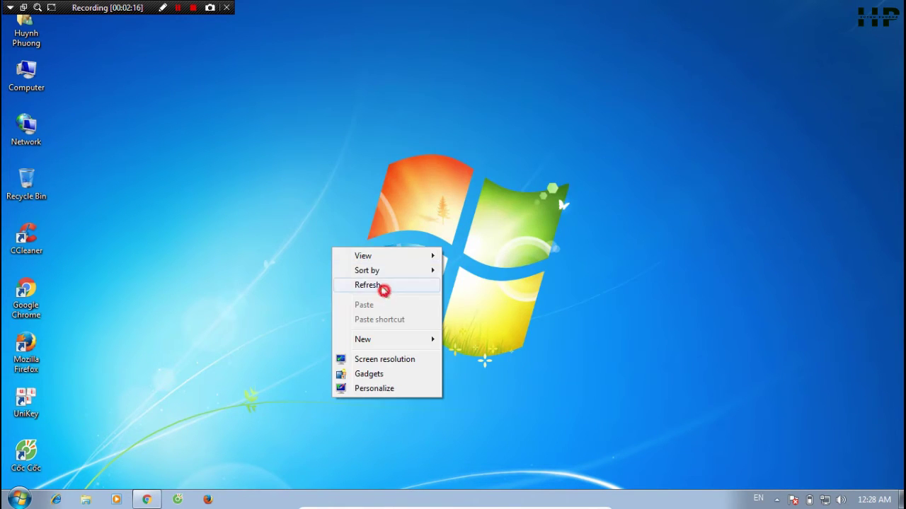
pyautogui.rightClick(361, 158)
pyautogui.click(398, 196)
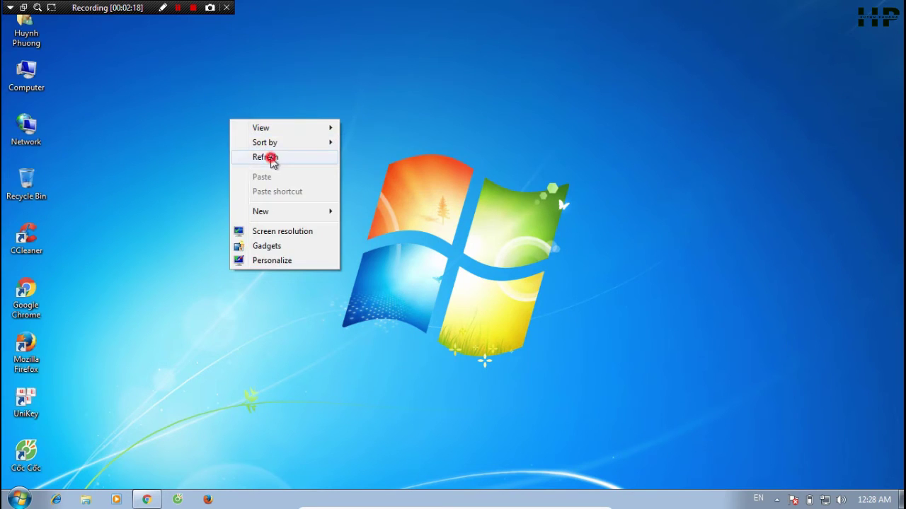
pyautogui.click(263, 156)
# Launch Mozilla Firefox from the desktop shortcut and reposition its user profile selection dialog
pyautogui.doubleClick(28, 358)
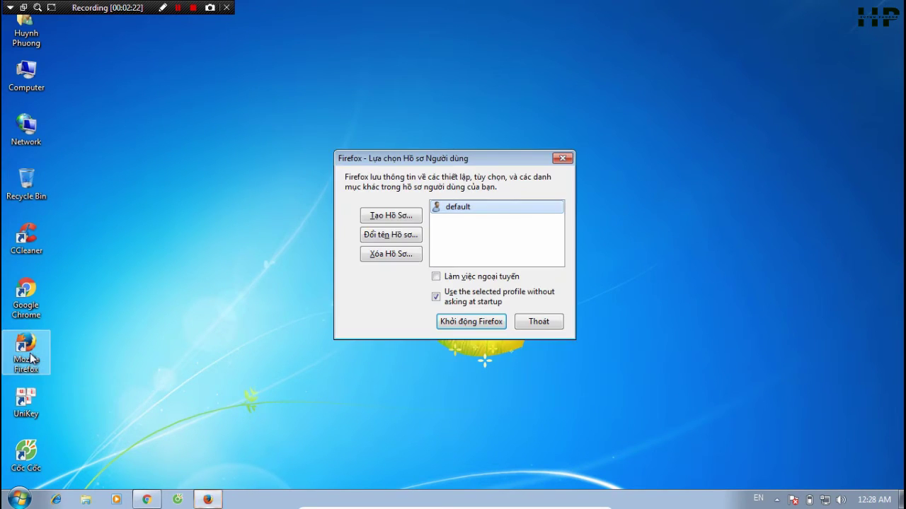
pyautogui.moveTo(513, 160); pyautogui.dragTo(451, 165)
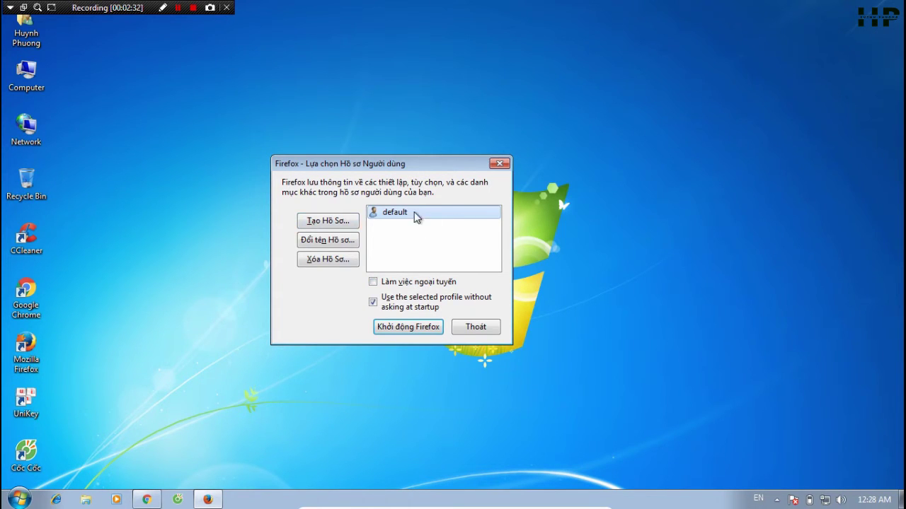
pyautogui.moveTo(425, 213)
# Create a new Firefox profile named with the presenter's given name followed by 1
pyautogui.click(337, 225)
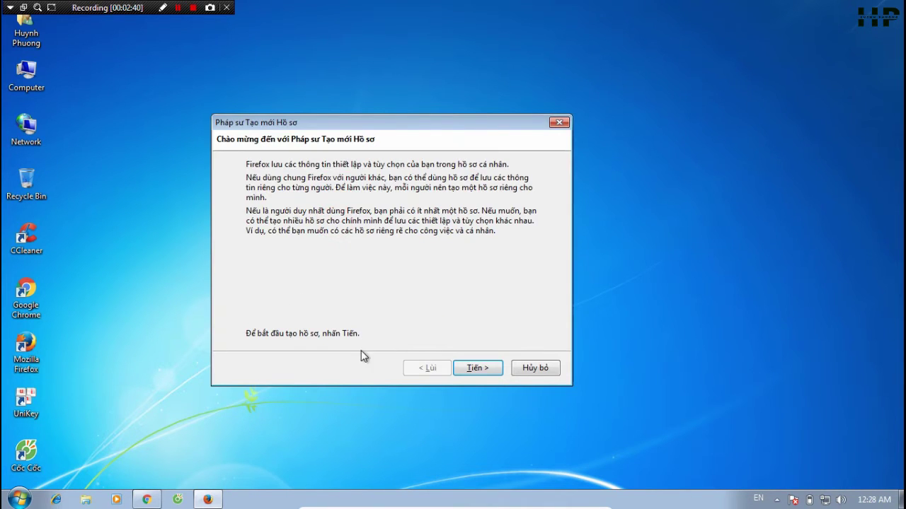
pyautogui.click(491, 369)
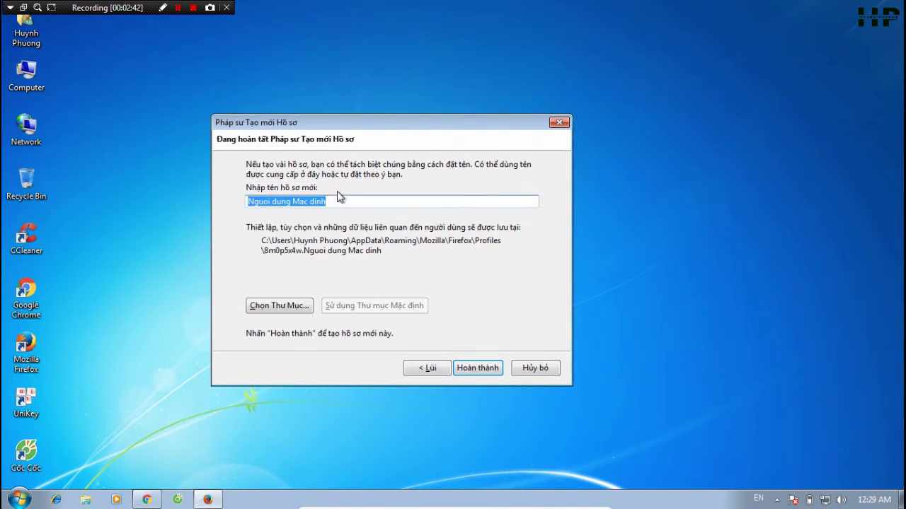
pyautogui.write('Phuongwf')
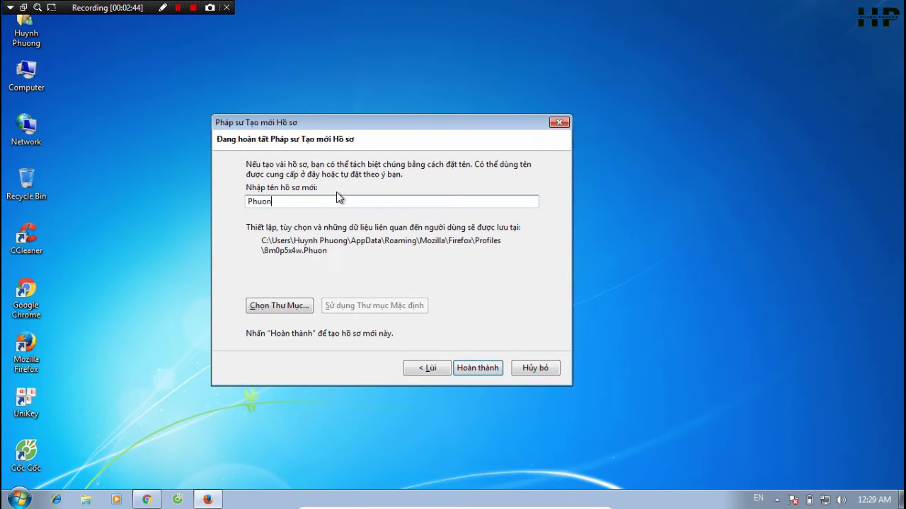
pyautogui.press('BackSpace')
pyautogui.press('BackSpace')
pyautogui.write('1')
pyautogui.click(486, 369)
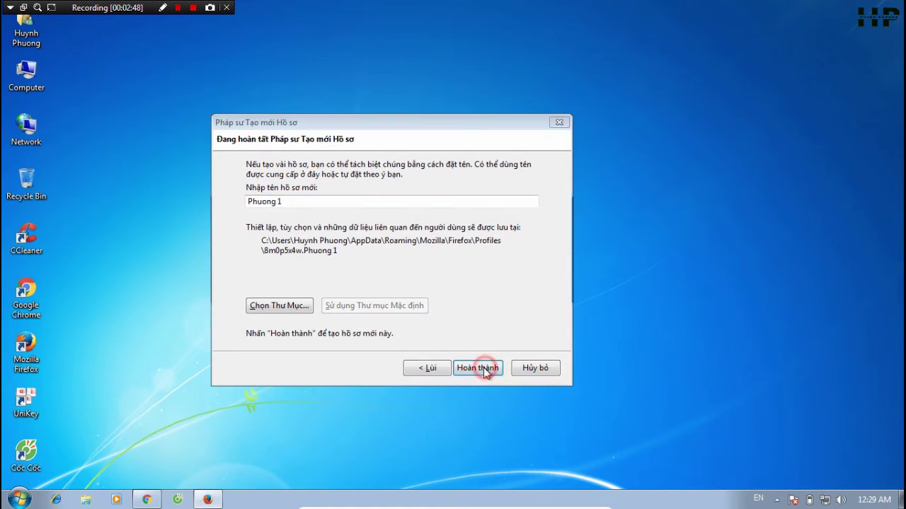
# Try to create the profile again with the space before the number removed from its name
pyautogui.click(400, 291)
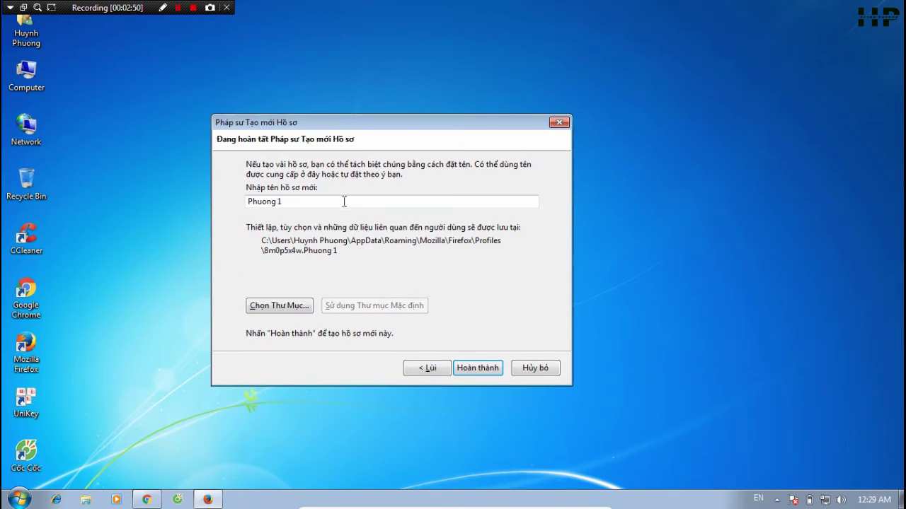
pyautogui.click(281, 201)
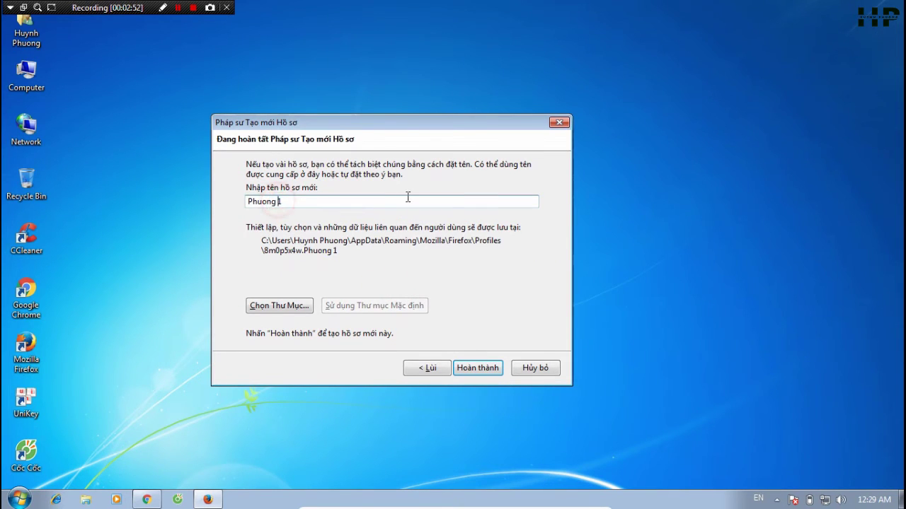
pyautogui.click(483, 368)
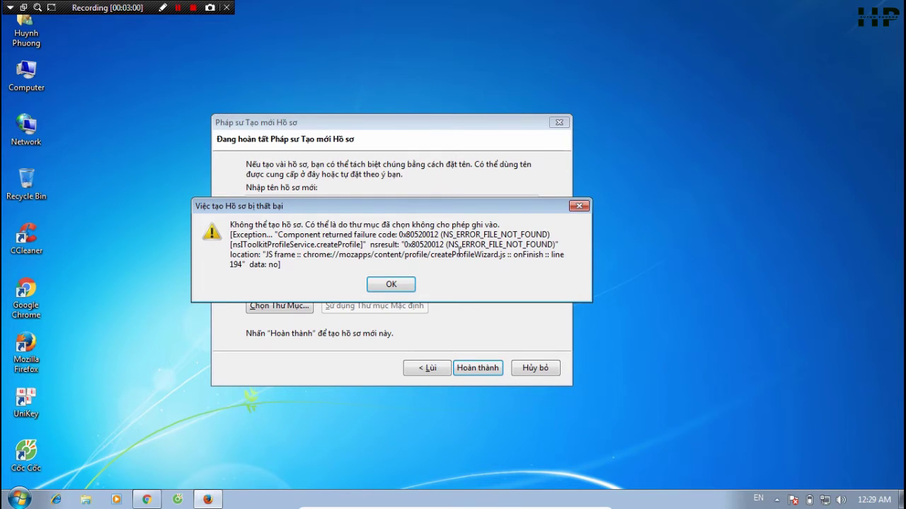
pyautogui.click(379, 287)
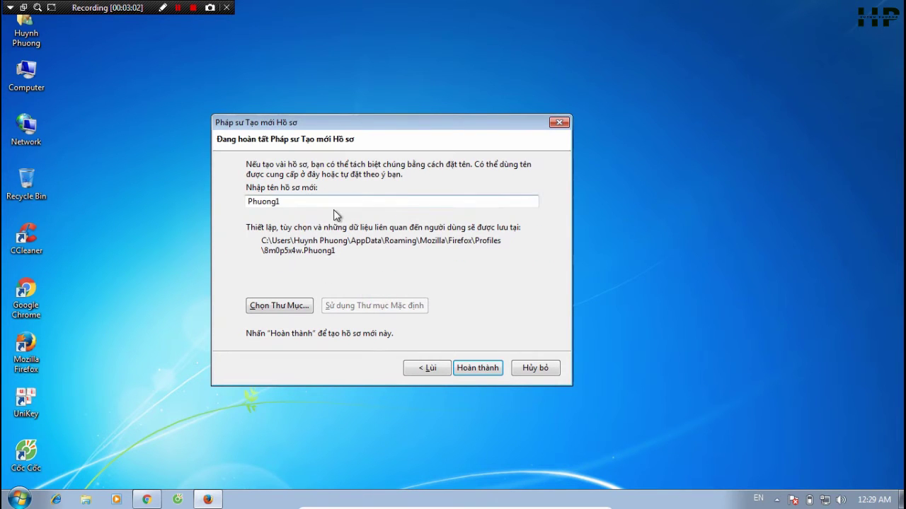
# Replace the profile name with the presenter's given name in lowercase without a number, and create the profile
pyautogui.click(428, 368)
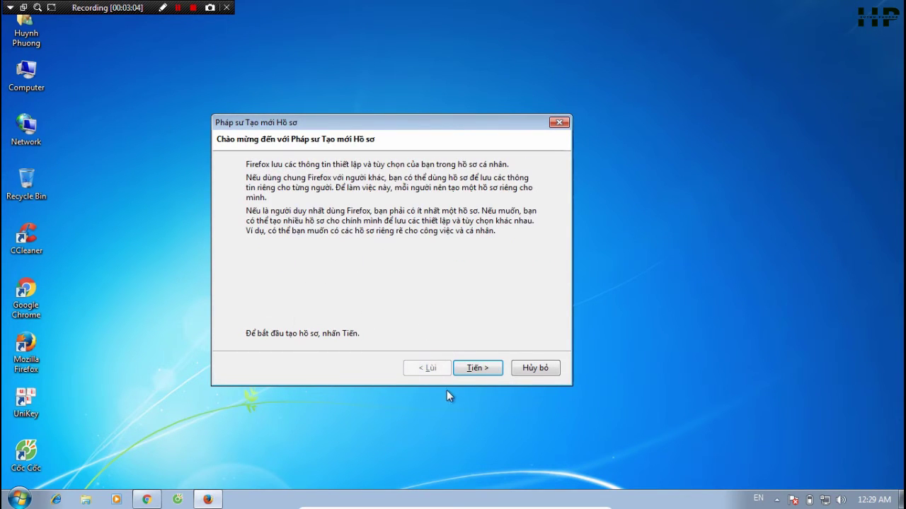
pyautogui.click(491, 368)
pyautogui.click(327, 201)
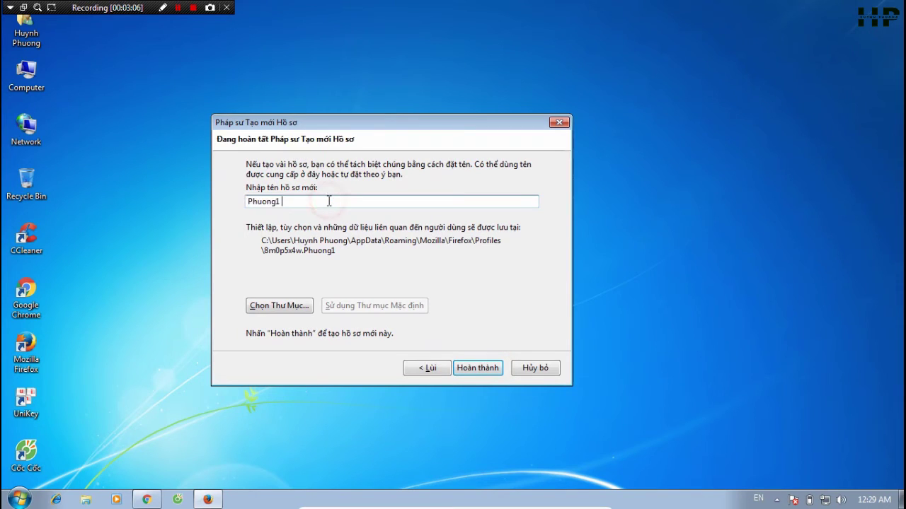
pyautogui.press('BackSpace')
pyautogui.press('BackSpace')
pyautogui.press('BackSpace')
pyautogui.press('BackSpace')
pyautogui.press('BackSpace')
pyautogui.press('BackSpace')
pyautogui.press('BackSpace')
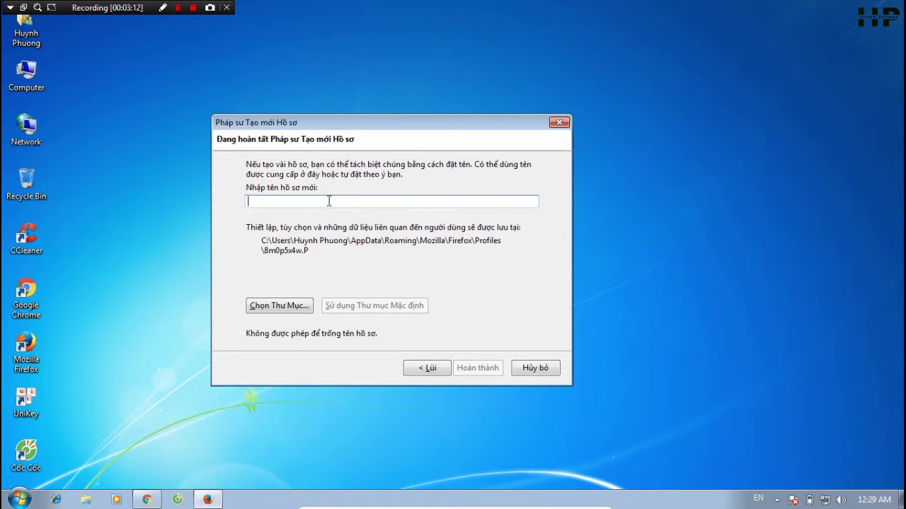
pyautogui.write('phuon')
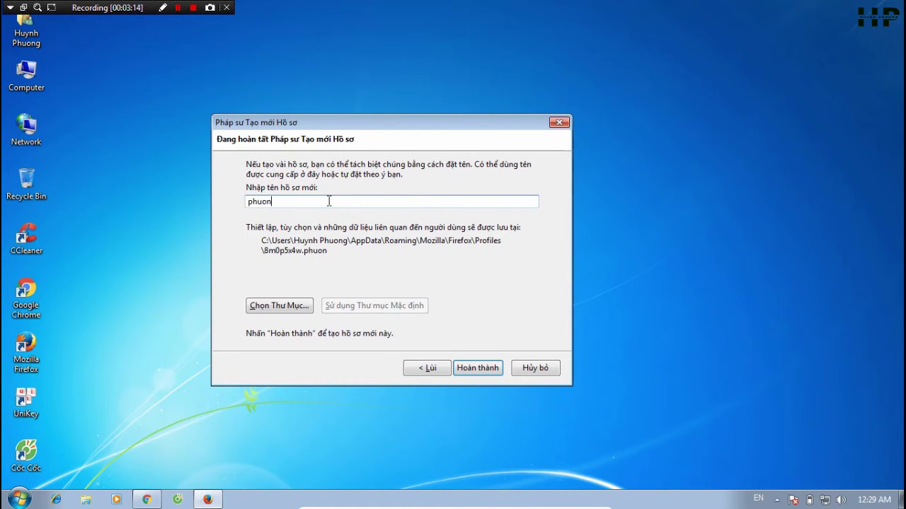
pyautogui.write('g')
pyautogui.press('Return')
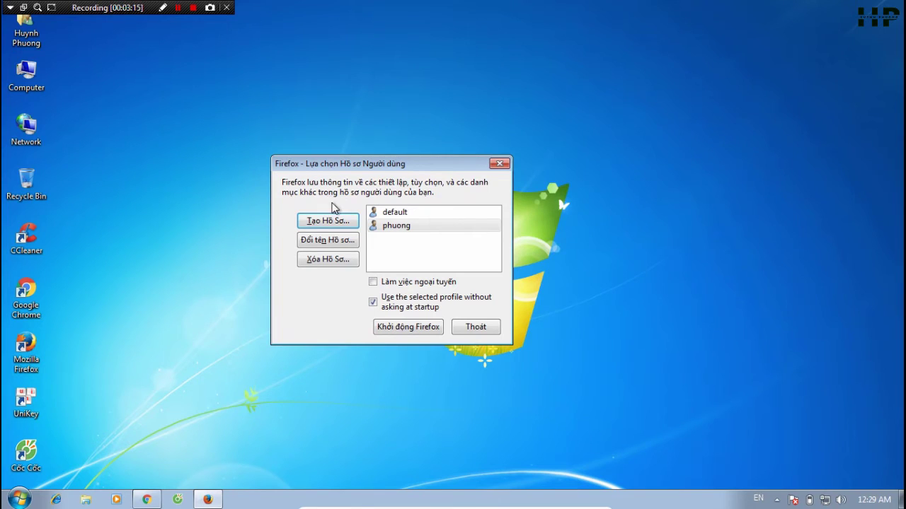
# Create another profile named with the presenter's given name in lowercase followed directly by 2
pyautogui.click(324, 221)
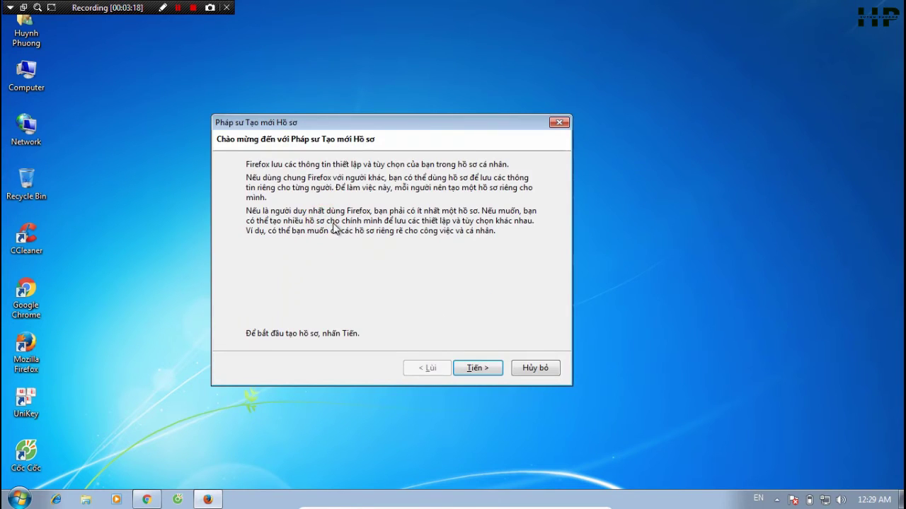
pyautogui.click(472, 370)
pyautogui.write('phu')
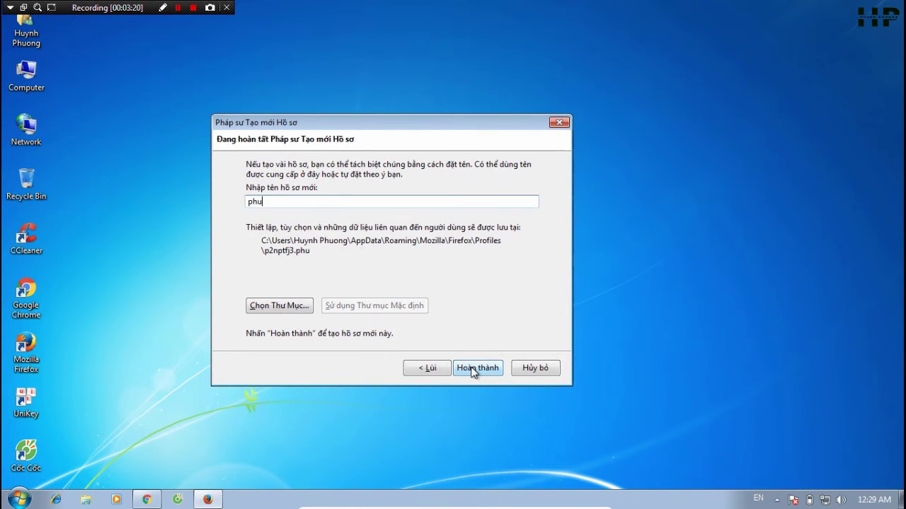
pyautogui.write('ong2')
pyautogui.click(472, 368)
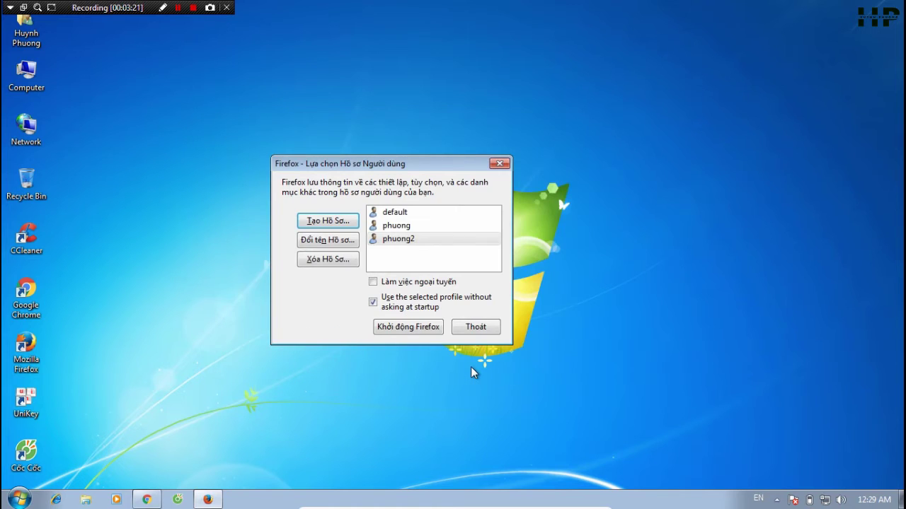
# Create a further profile named with the presenter's given name in lowercase followed directly by 3
pyautogui.click(355, 223)
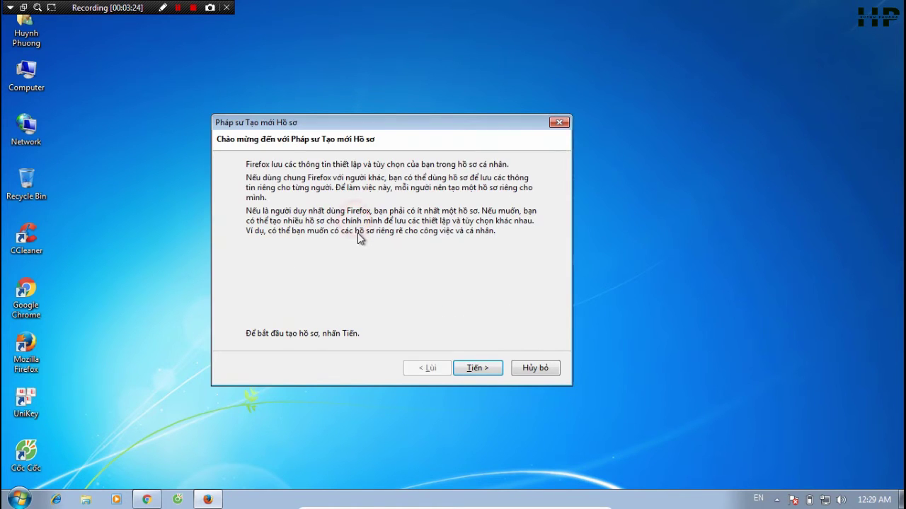
pyautogui.click(478, 369)
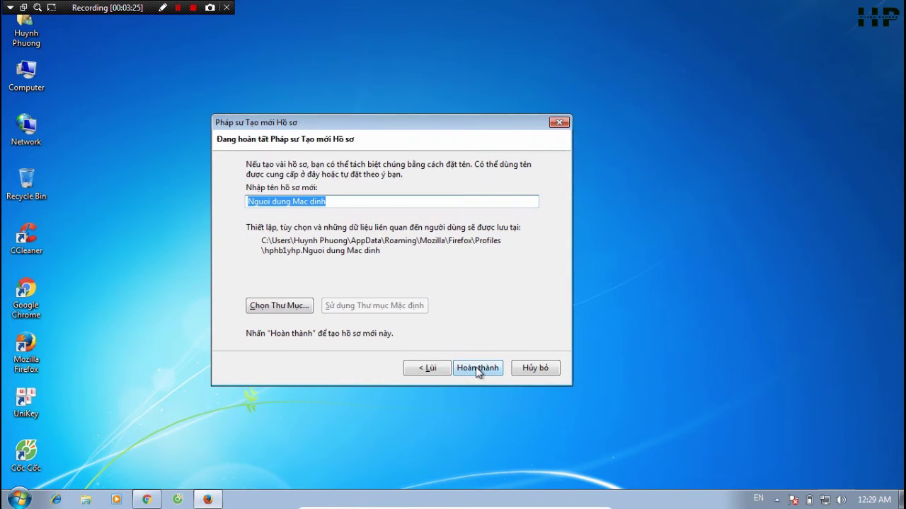
pyautogui.write('phuong2')
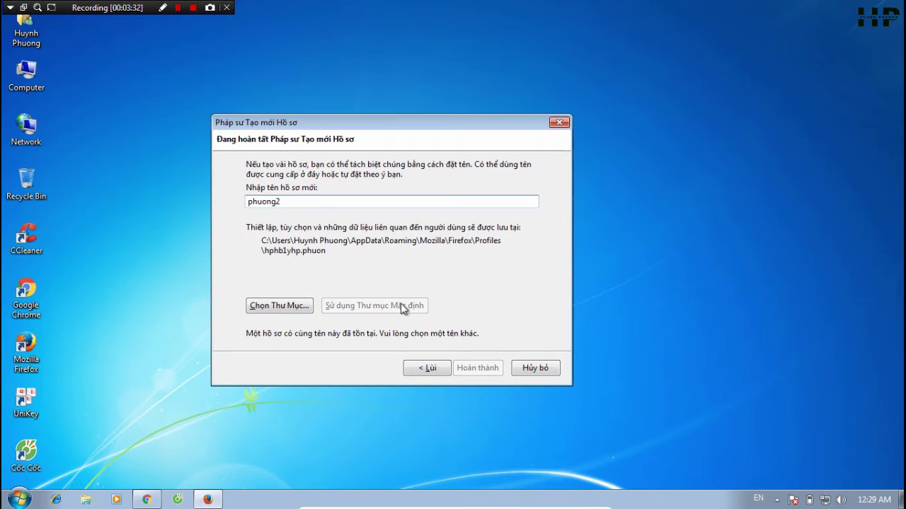
pyautogui.press('BackSpace')
pyautogui.write('3')
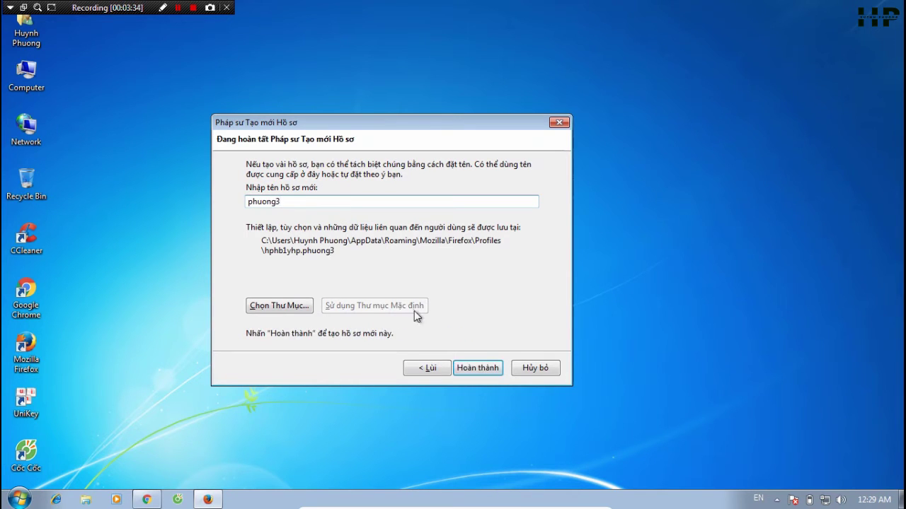
pyautogui.click(487, 367)
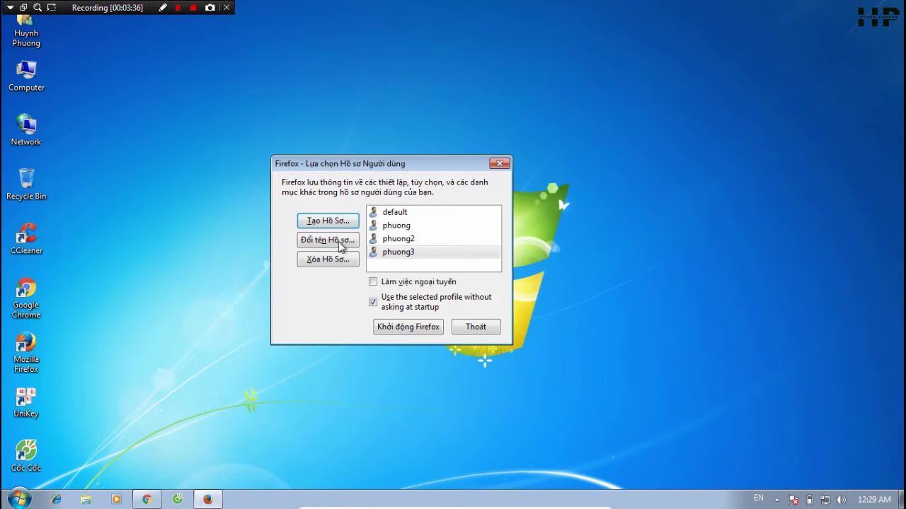
pyautogui.click(334, 222)
pyautogui.click(488, 369)
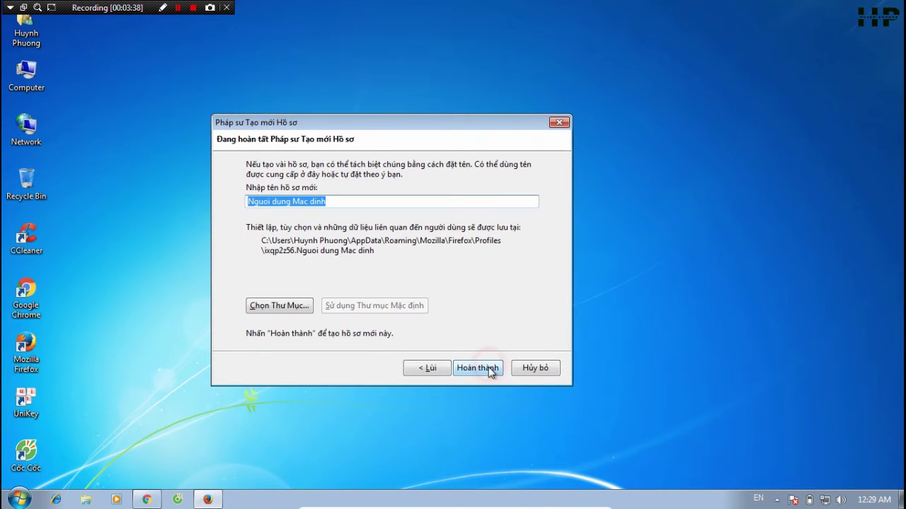
pyautogui.write('phuong1')
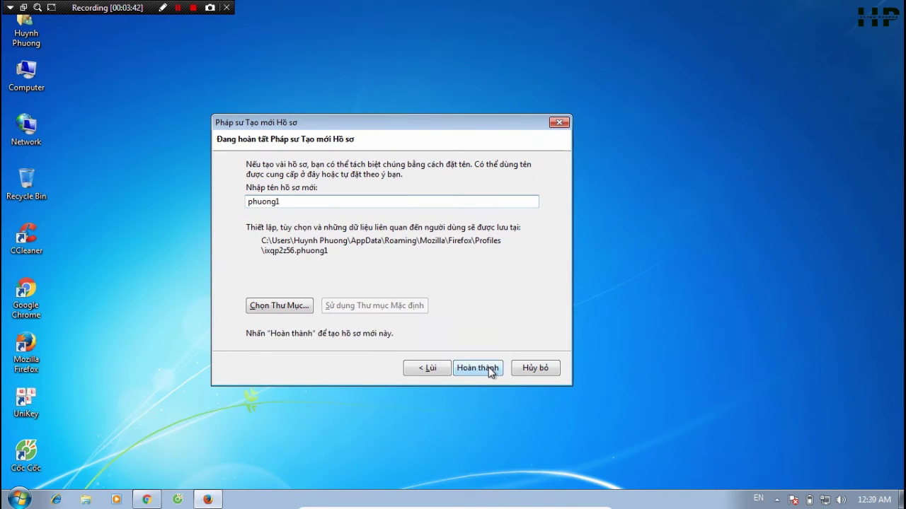
pyautogui.press('BackSpace')
pyautogui.press('BackSpace')
pyautogui.write('g')
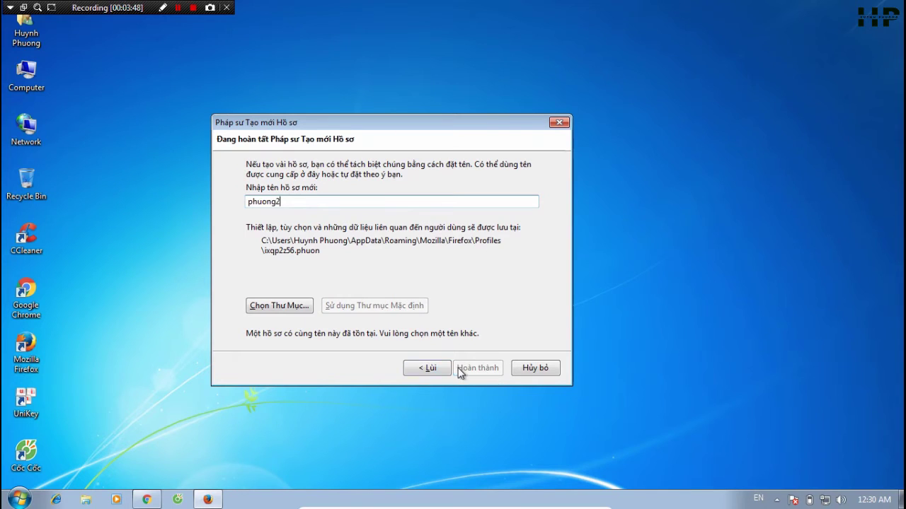
pyautogui.click(429, 368)
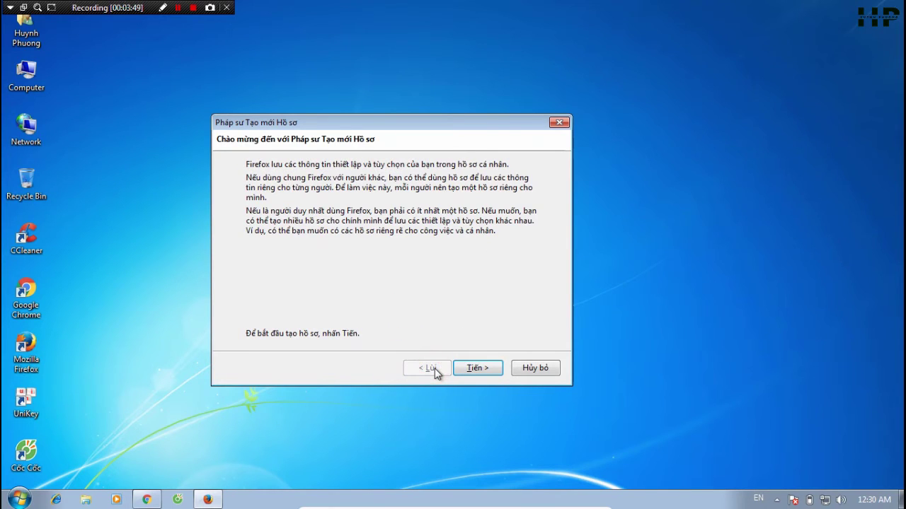
pyautogui.click(535, 369)
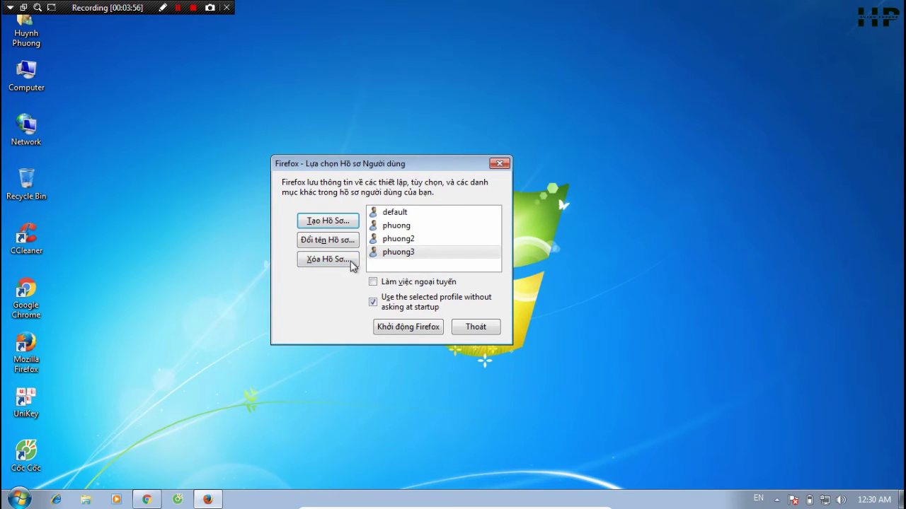
# Rename the profile ending in 3 to the presenter's given name in lowercase followed by a space and 5
pyautogui.click(311, 242)
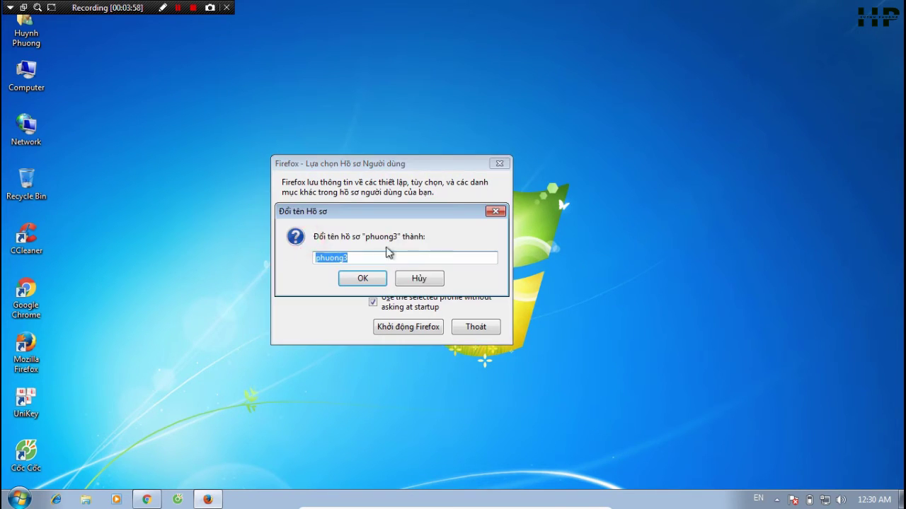
pyautogui.click(415, 277)
pyautogui.click(339, 242)
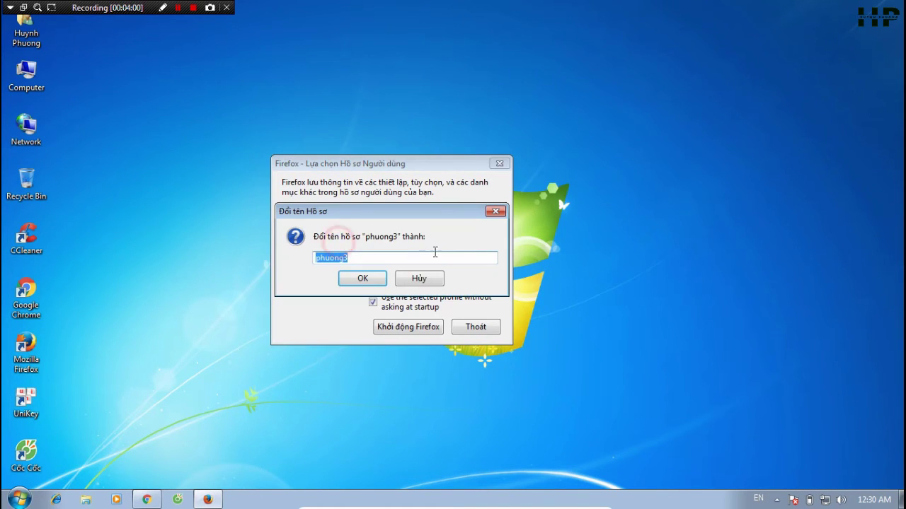
pyautogui.write('phuo')
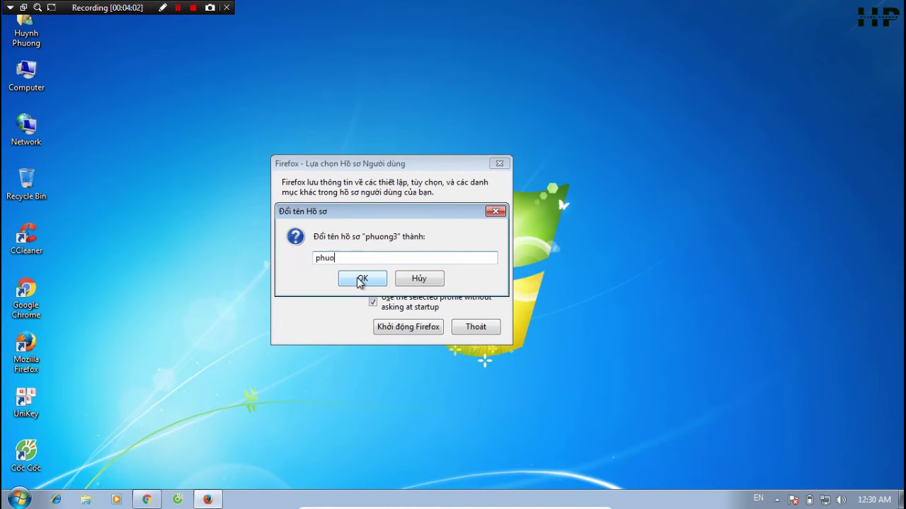
pyautogui.write('ng 5')
pyautogui.click(361, 279)
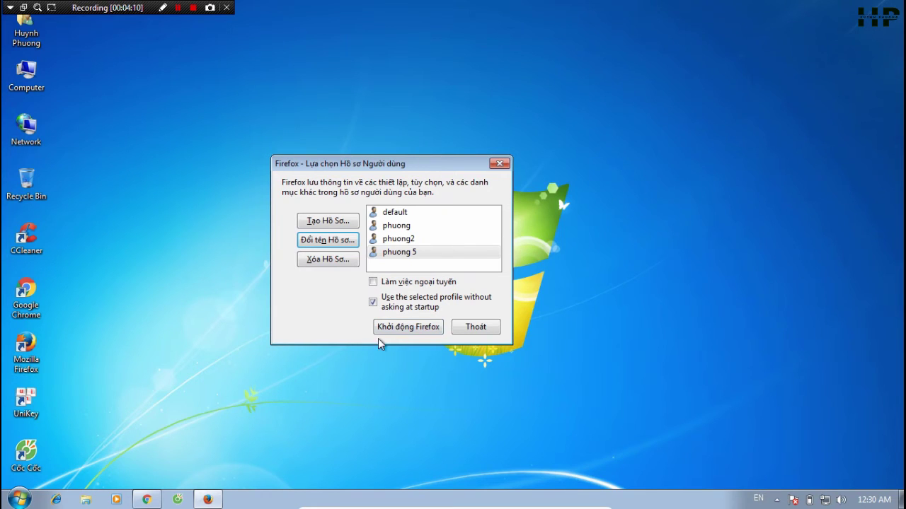
# Start Firefox with the default profile, decline for now to make it the default browser, and close its window
pyautogui.click(421, 212)
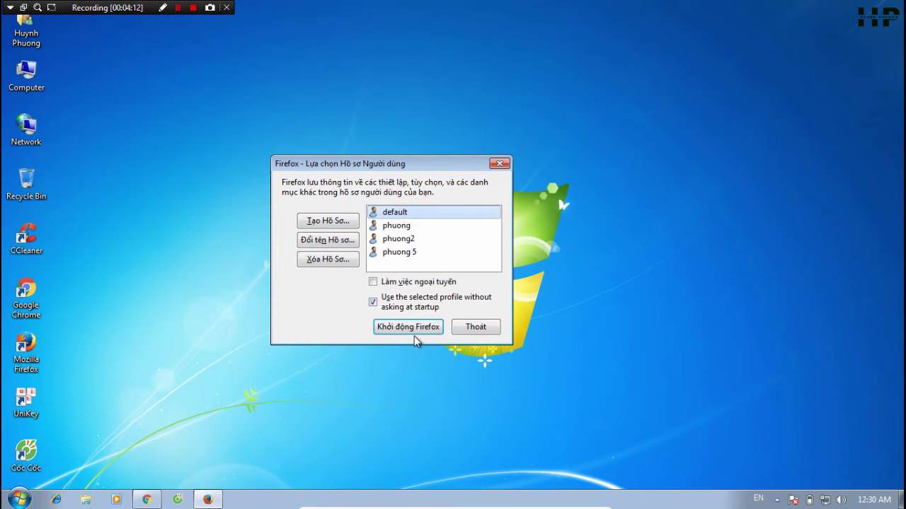
pyautogui.click(421, 331)
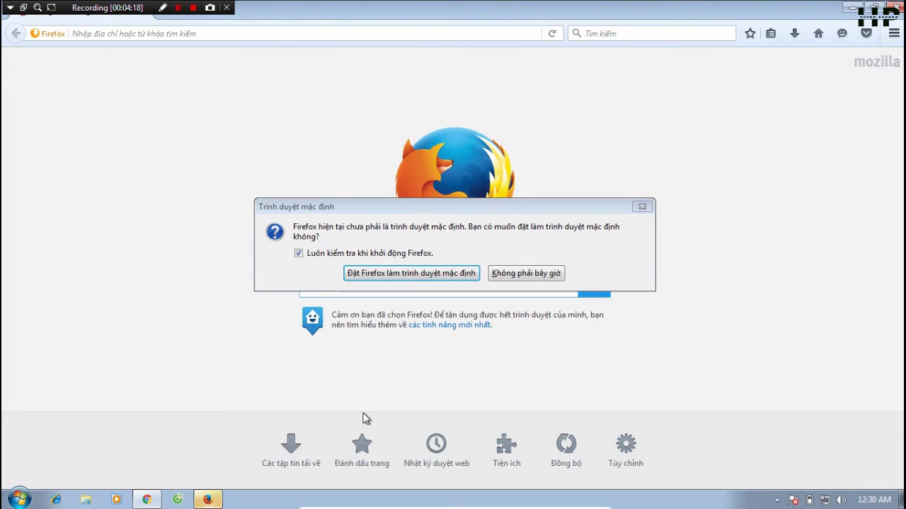
pyautogui.click(542, 273)
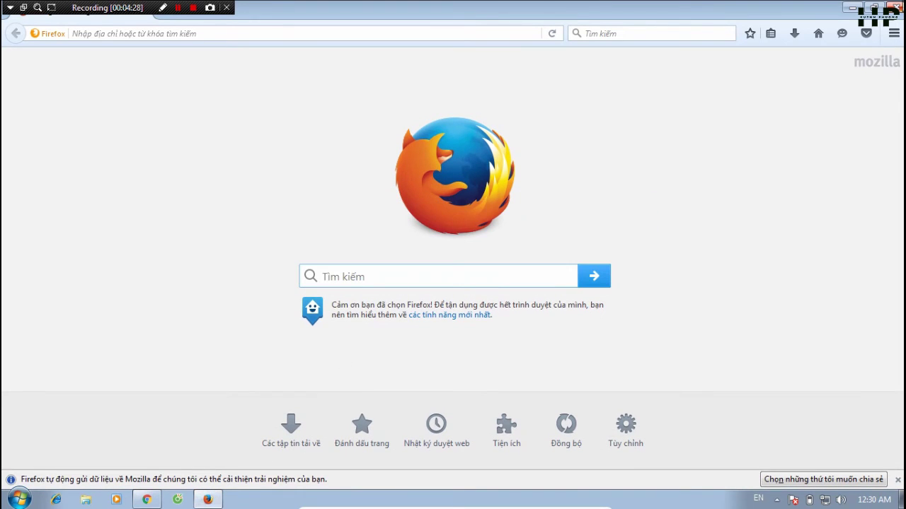
pyautogui.click(893, 9)
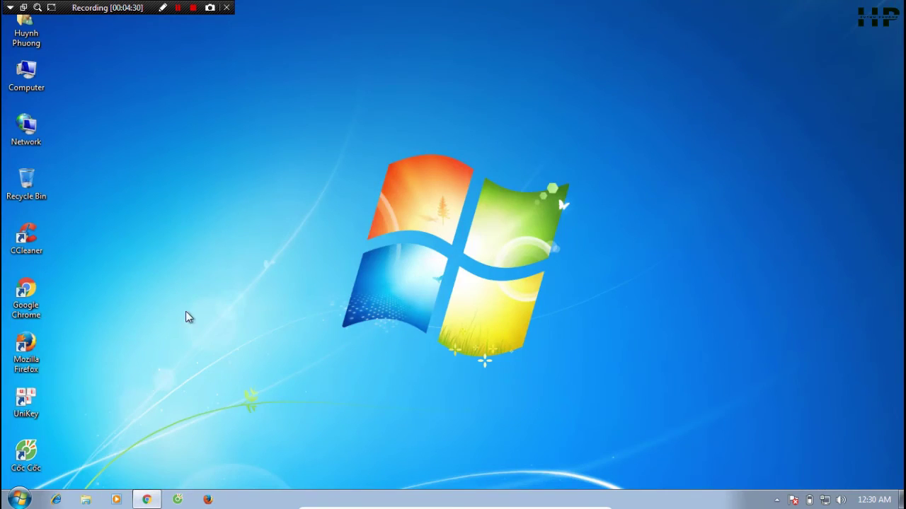
# Relaunch Firefox twice, declining the default browser offer each time and closing the window between the launches
pyautogui.click(208, 500)
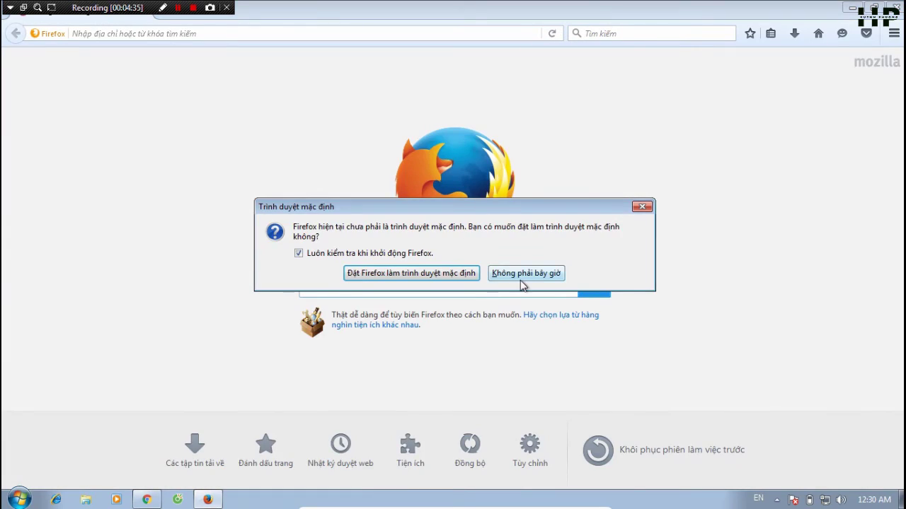
pyautogui.click(524, 276)
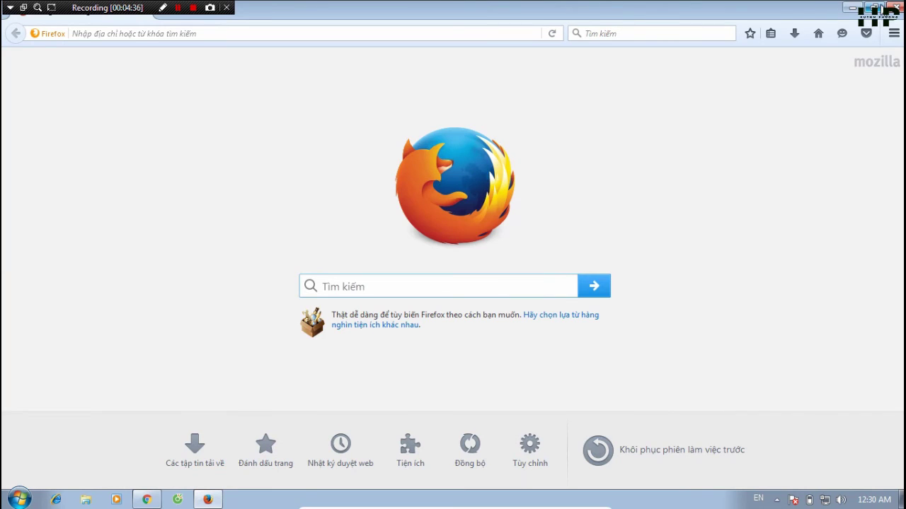
pyautogui.click(893, 10)
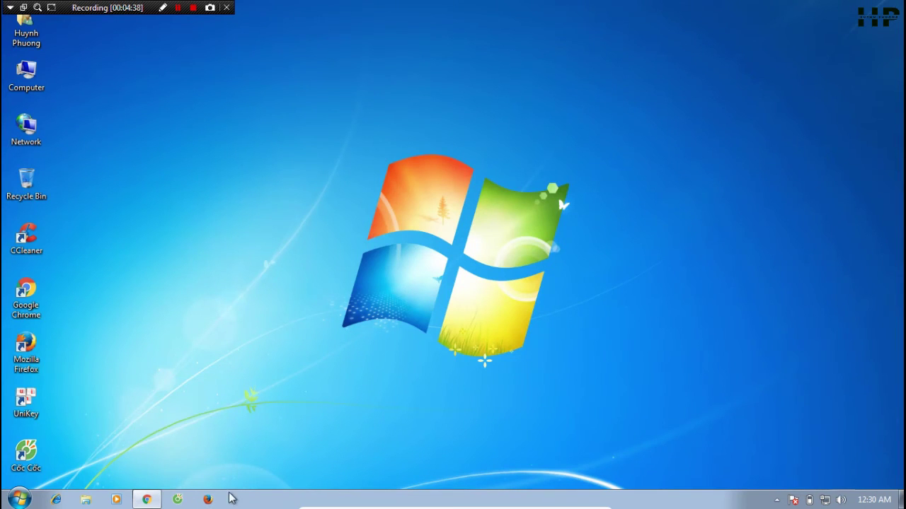
pyautogui.click(205, 499)
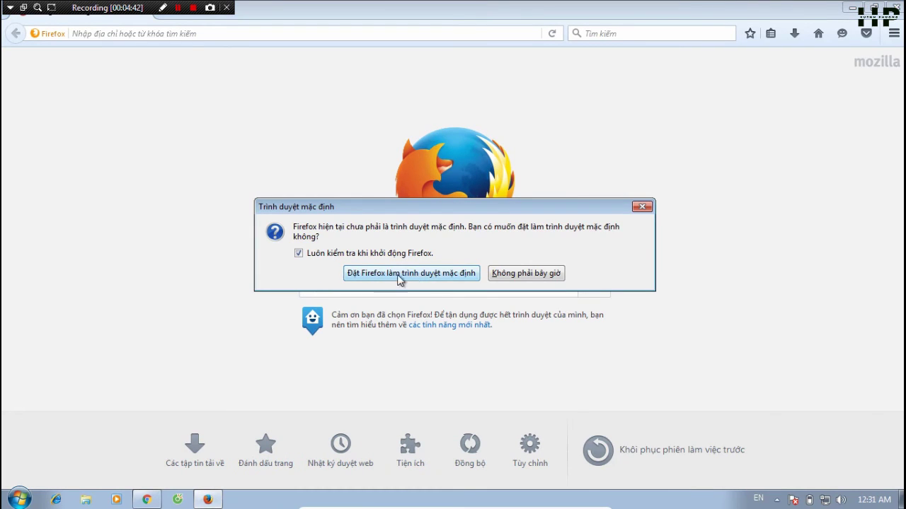
pyautogui.click(542, 275)
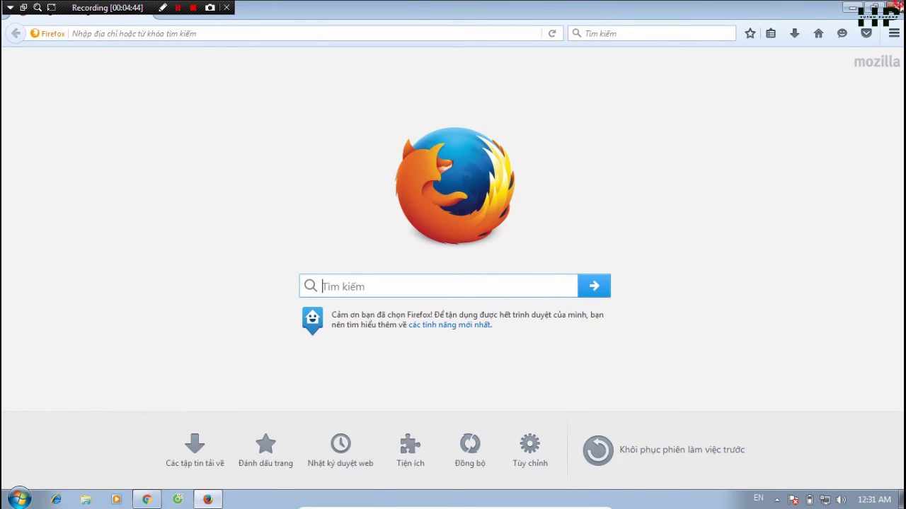
# Close the browser window, launch Firefox again and delete the profile ending in 5 together with its data files
pyautogui.click(899, 7)
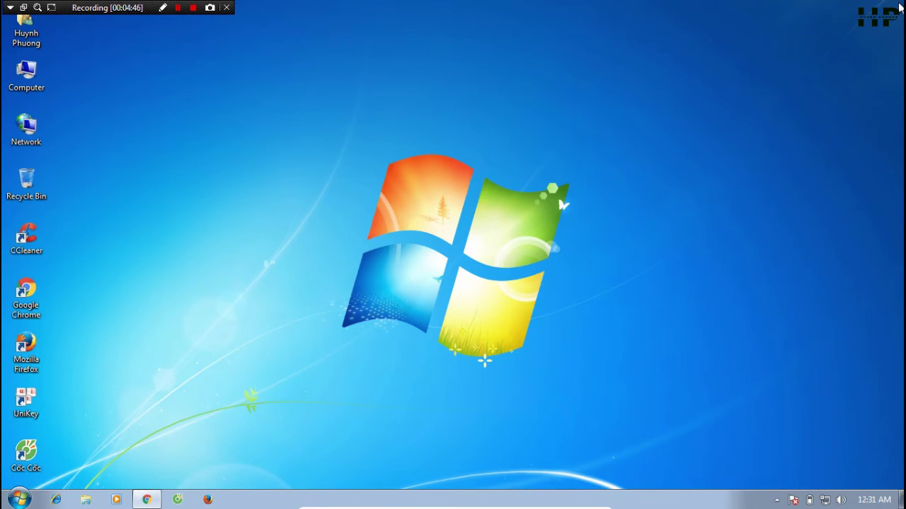
pyautogui.doubleClick(28, 345)
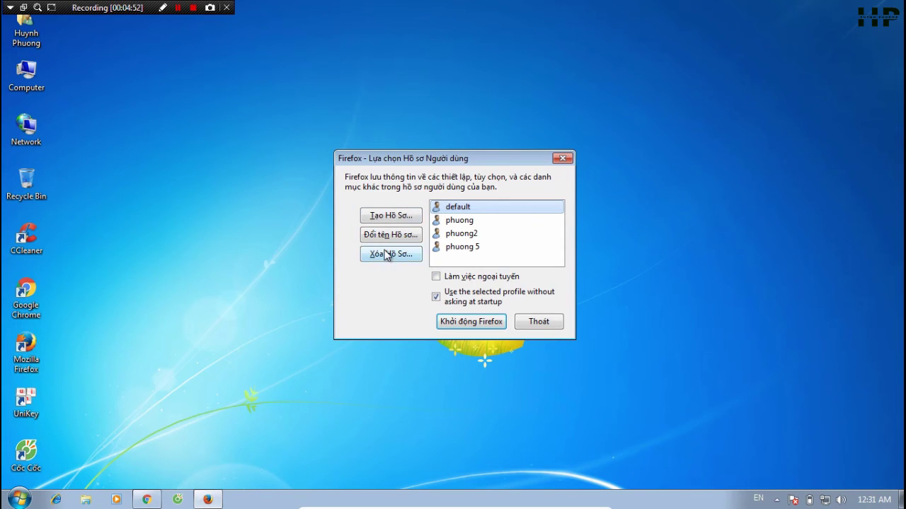
pyautogui.click(460, 221)
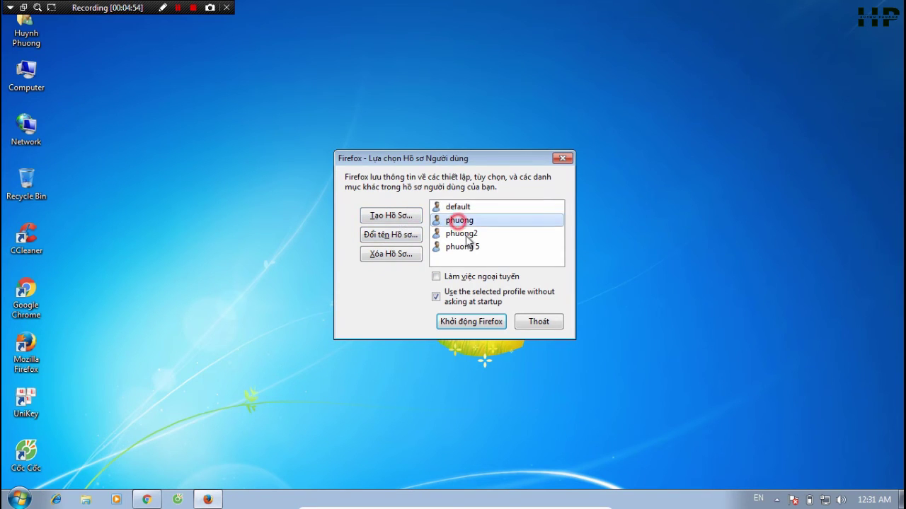
pyautogui.click(463, 246)
pyautogui.click(400, 259)
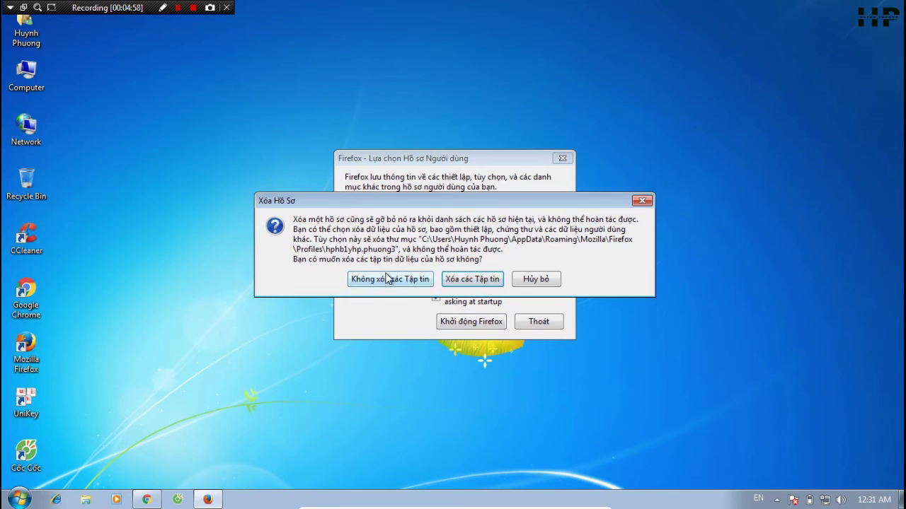
pyautogui.click(456, 280)
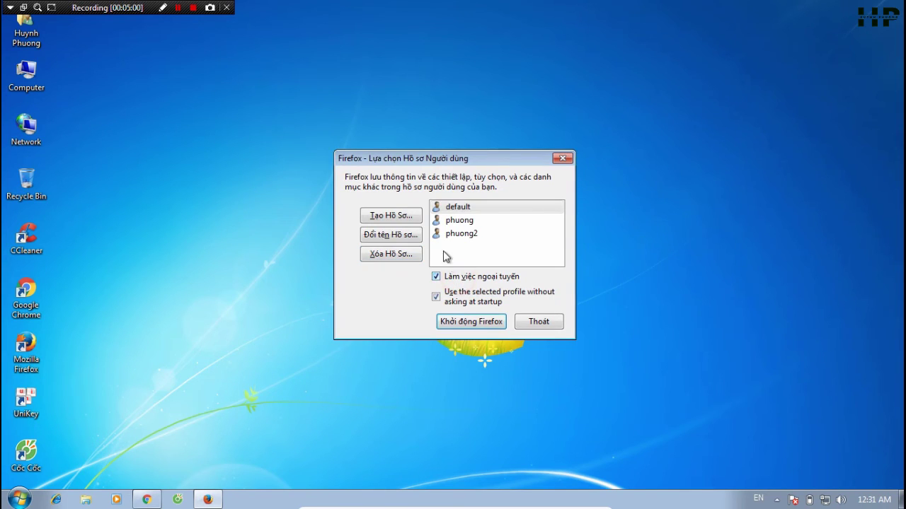
# Delete the profile ending in 2 together with its data files
pyautogui.click(457, 235)
pyautogui.click(388, 253)
pyautogui.click(472, 223)
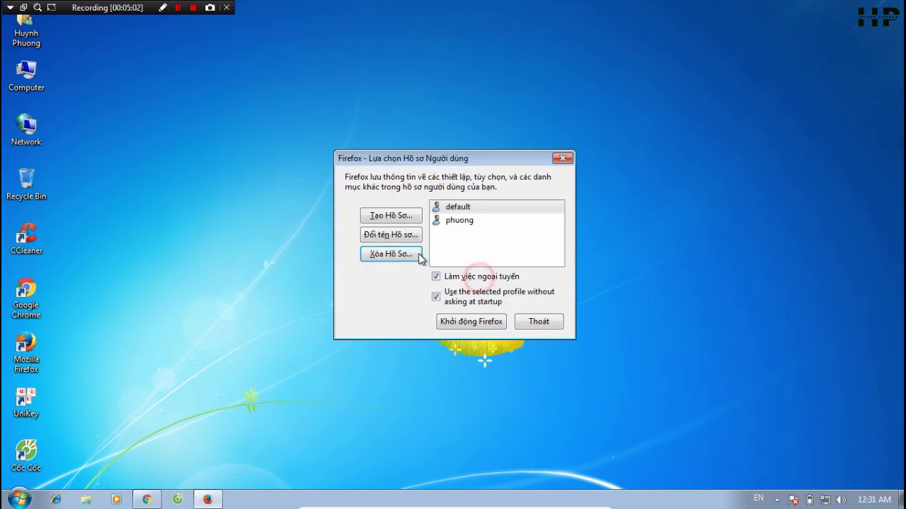
pyautogui.click(392, 253)
pyautogui.click(530, 279)
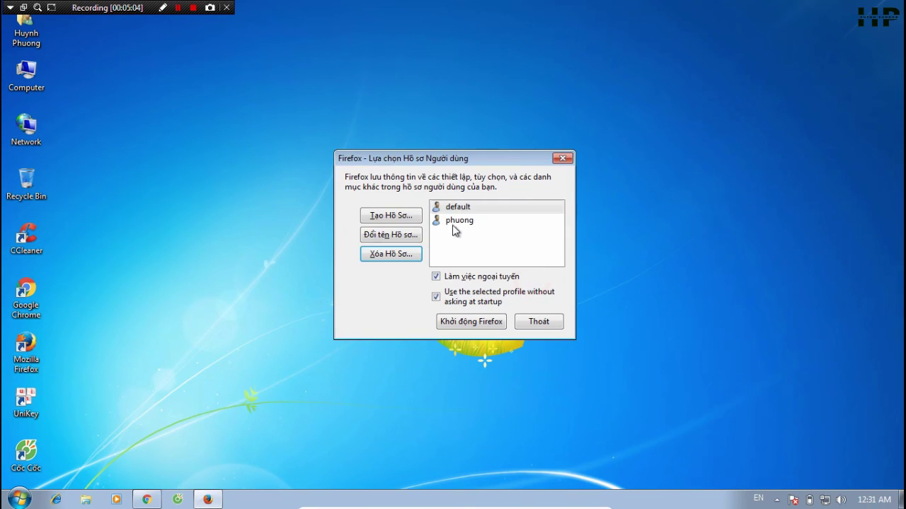
# Delete the remaining non-default profile together with its data files and exit the profile manager without starting Firefox
pyautogui.click(456, 226)
pyautogui.click(401, 261)
pyautogui.click(456, 282)
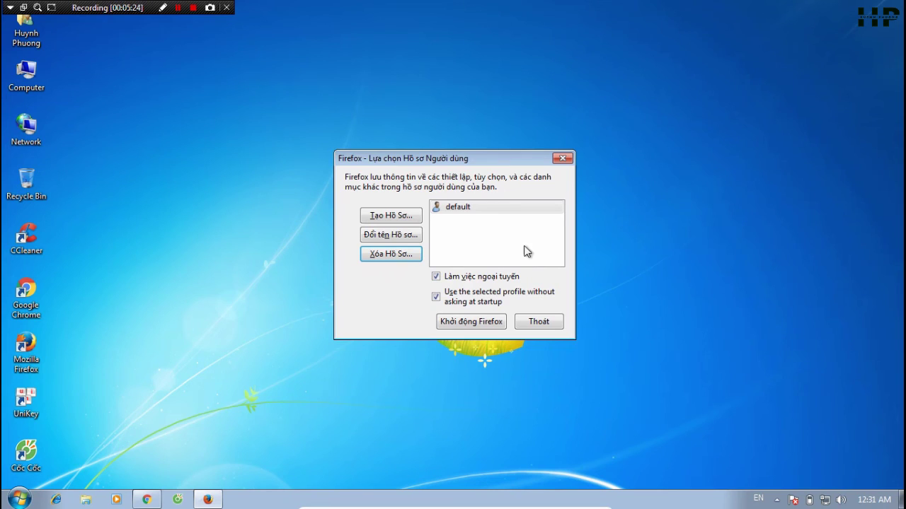
pyautogui.click(550, 324)
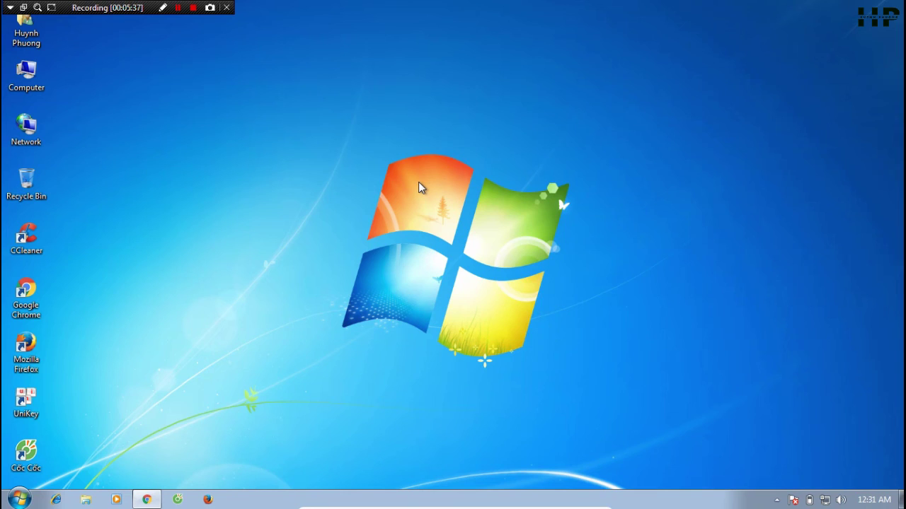
pyautogui.click(192, 10)
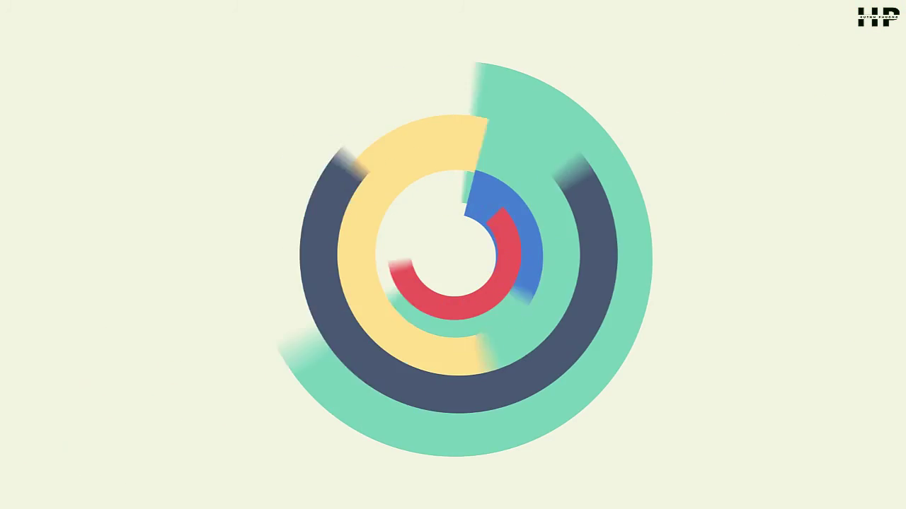